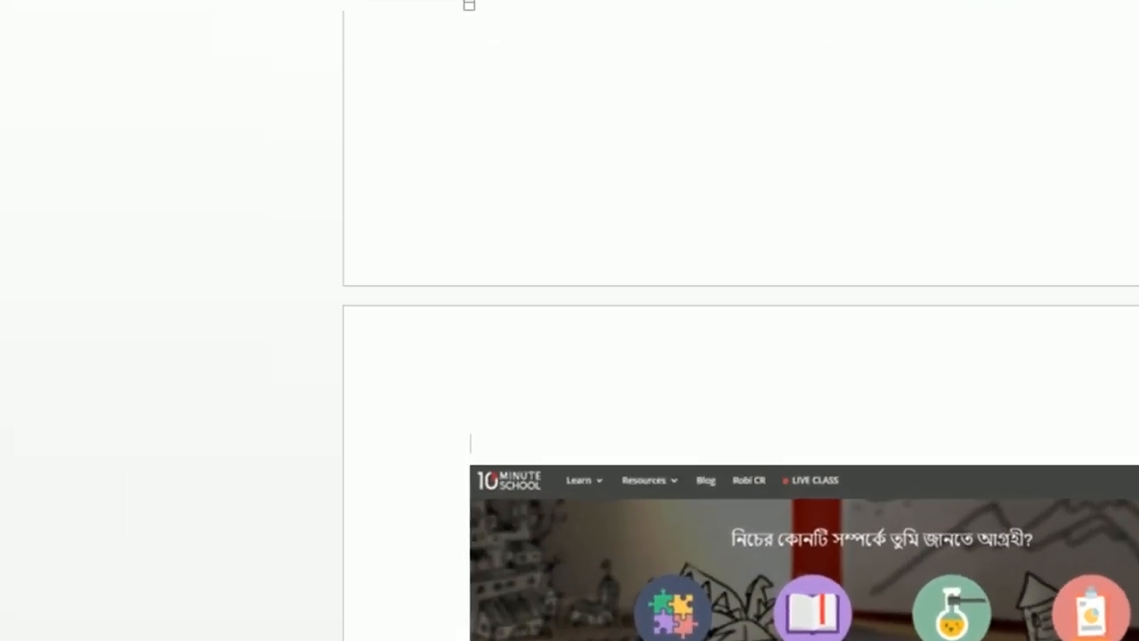
# - Show the built-in header designs (Blank, Austin, Banded, Facet) from the Insert tab's Header menu
pyautogui.click(155, 49)
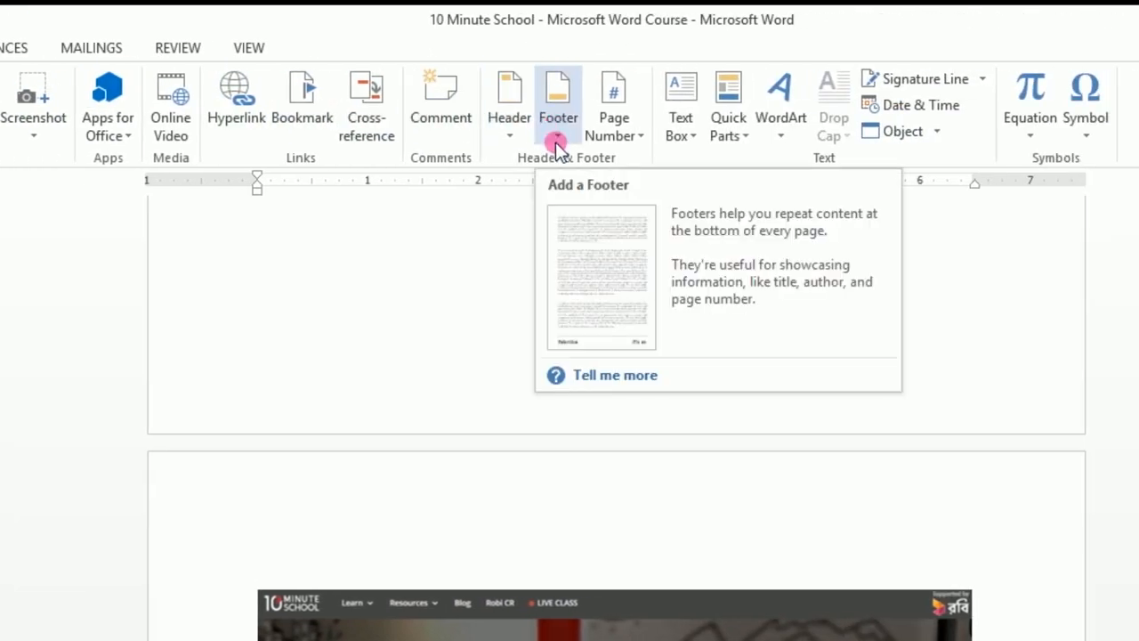
pyautogui.click(522, 133)
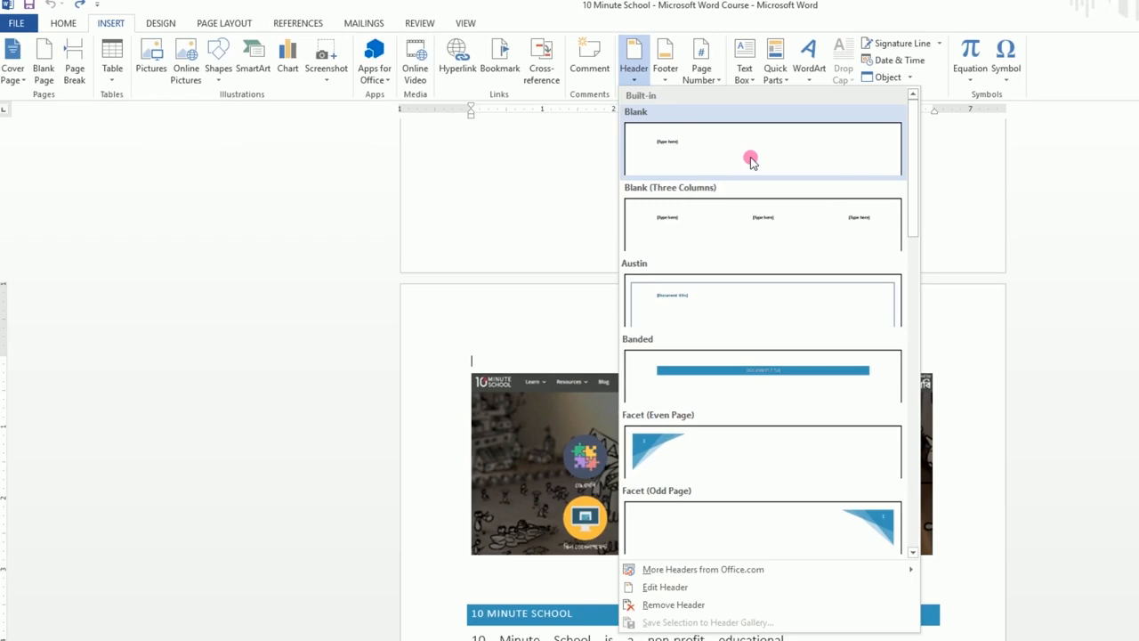
# - Apply the Banded header and insert the date and time in '3/7/2017 2:37 AM' format
pyautogui.click(743, 372)
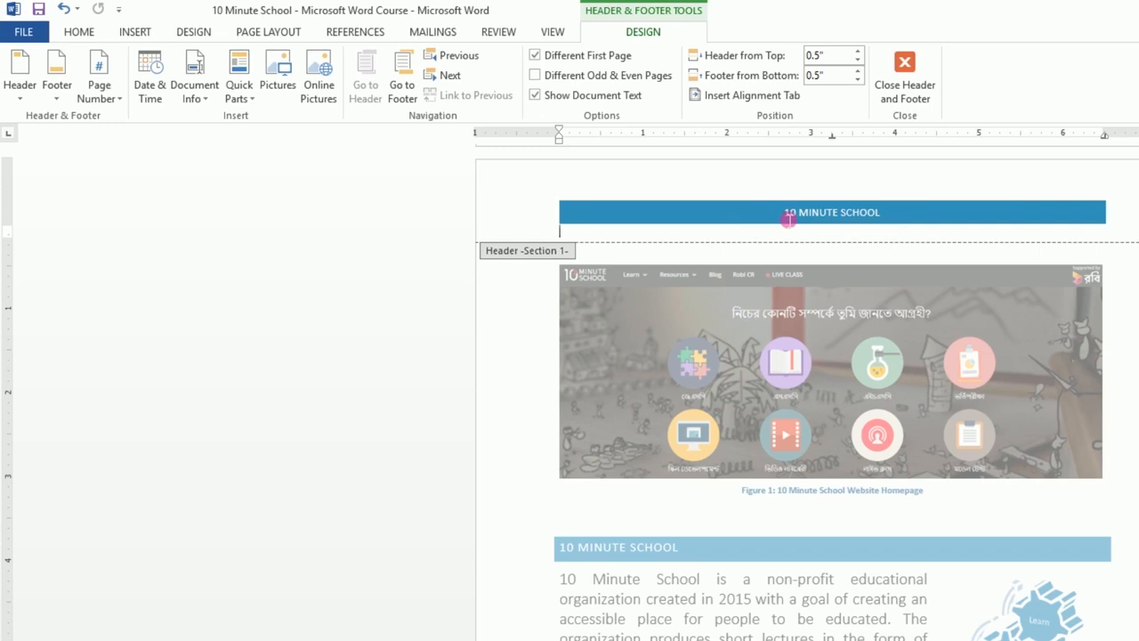
pyautogui.click(153, 79)
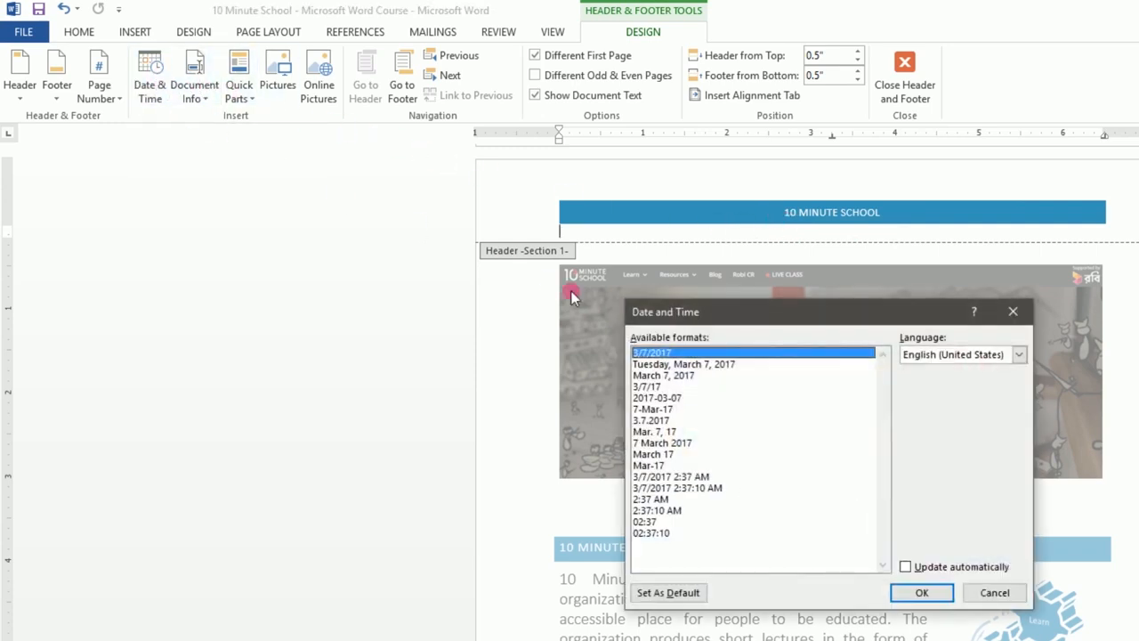
pyautogui.click(666, 477)
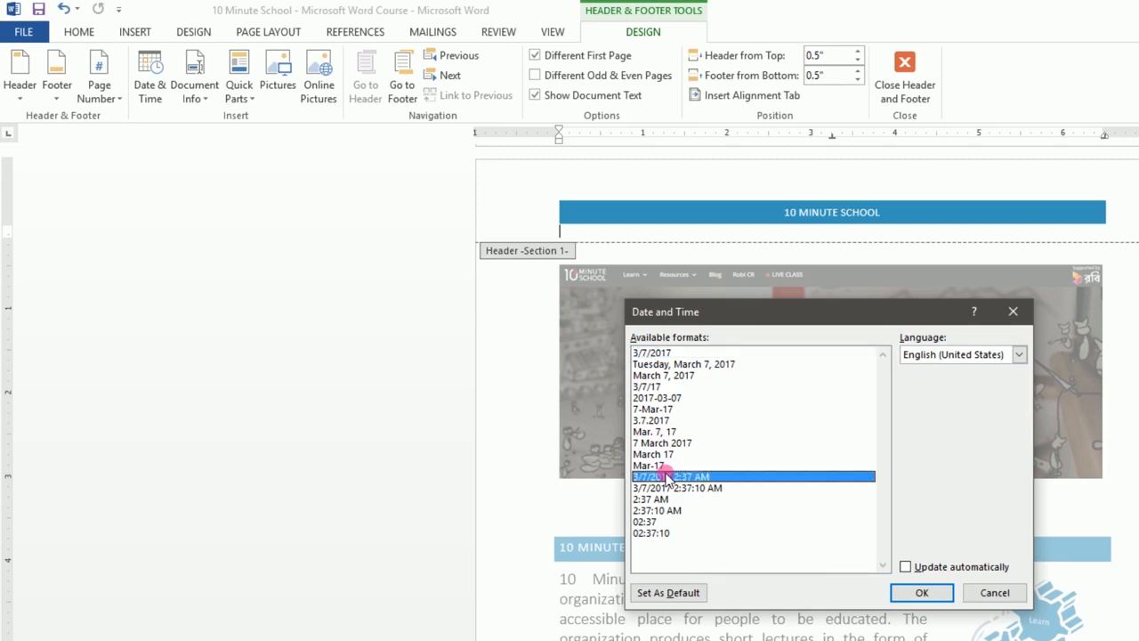
pyautogui.click(890, 594)
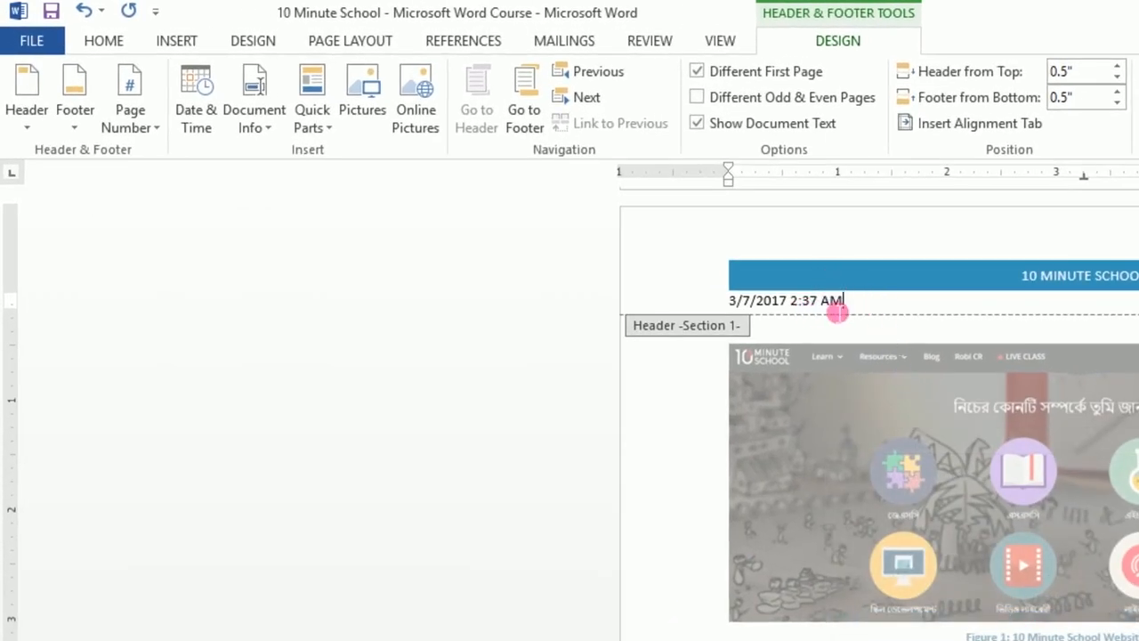
# - Undo the header date, then try and undo the Author and Title document fields
pyautogui.hotkey('ctrl', 'z')
pyautogui.click(196, 100)
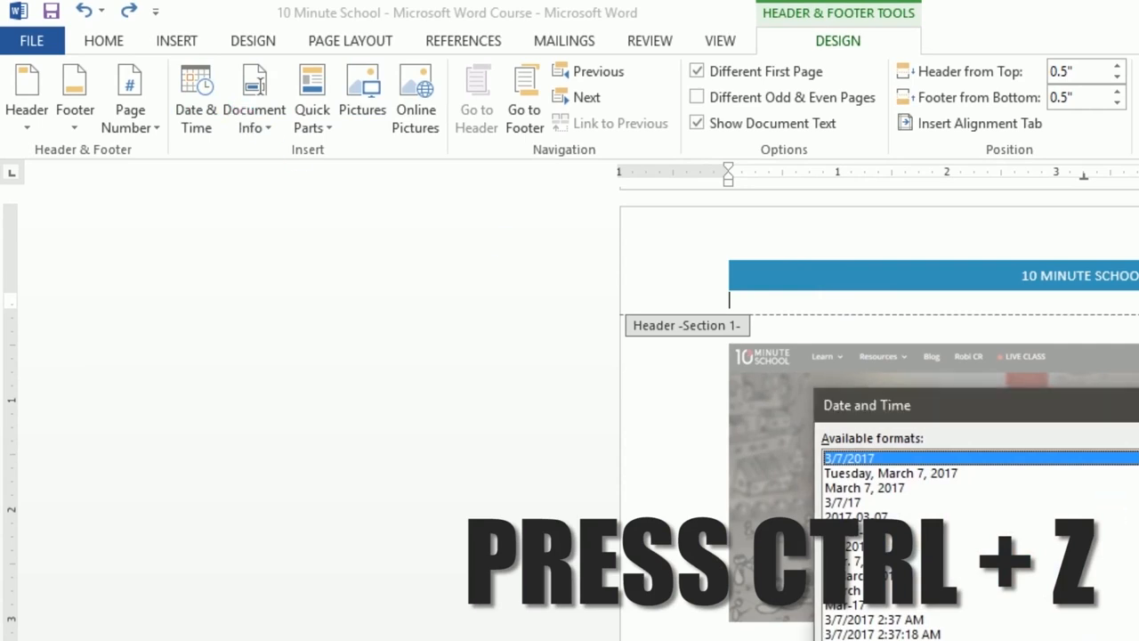
pyautogui.press('Escape')
pyautogui.click(257, 101)
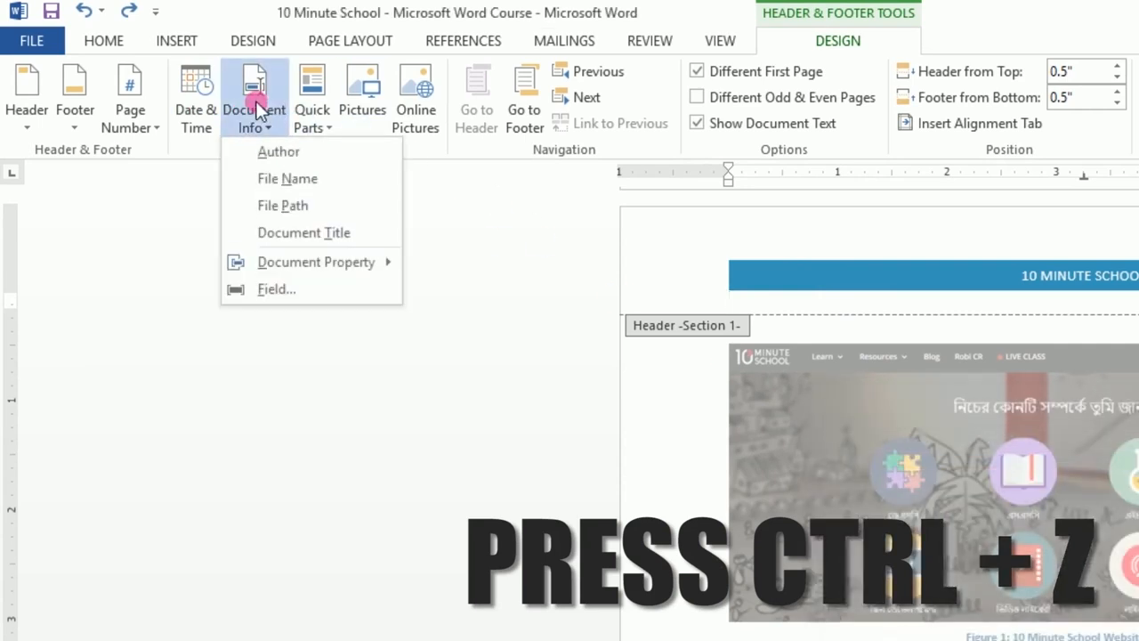
pyautogui.click(272, 145)
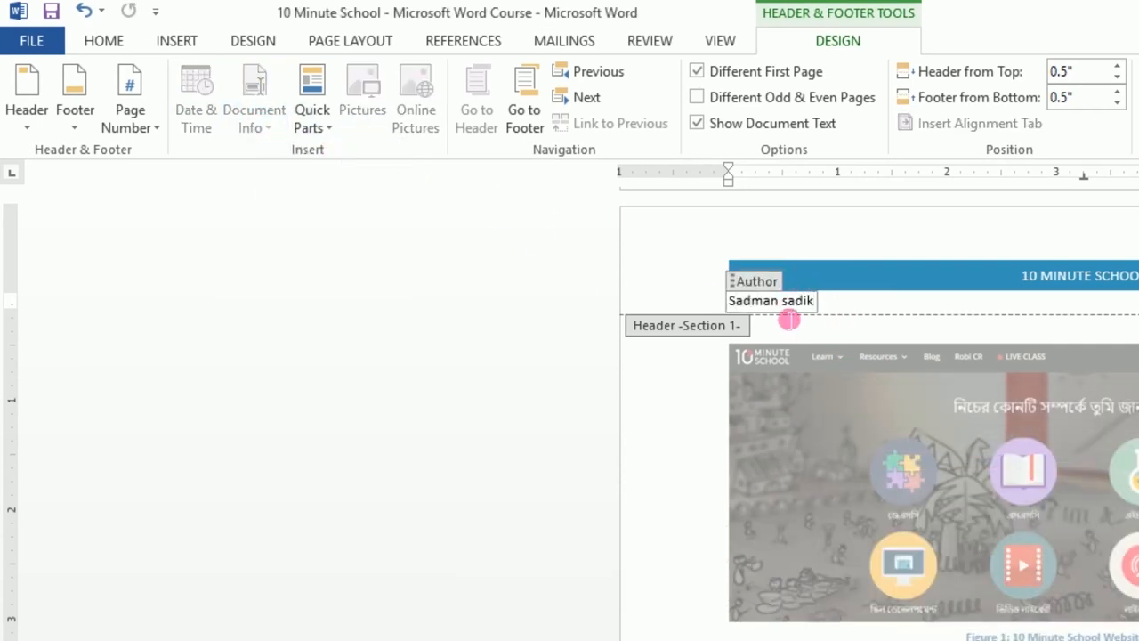
pyautogui.hotkey('ctrl', 'z')
pyautogui.click(255, 115)
pyautogui.click(290, 232)
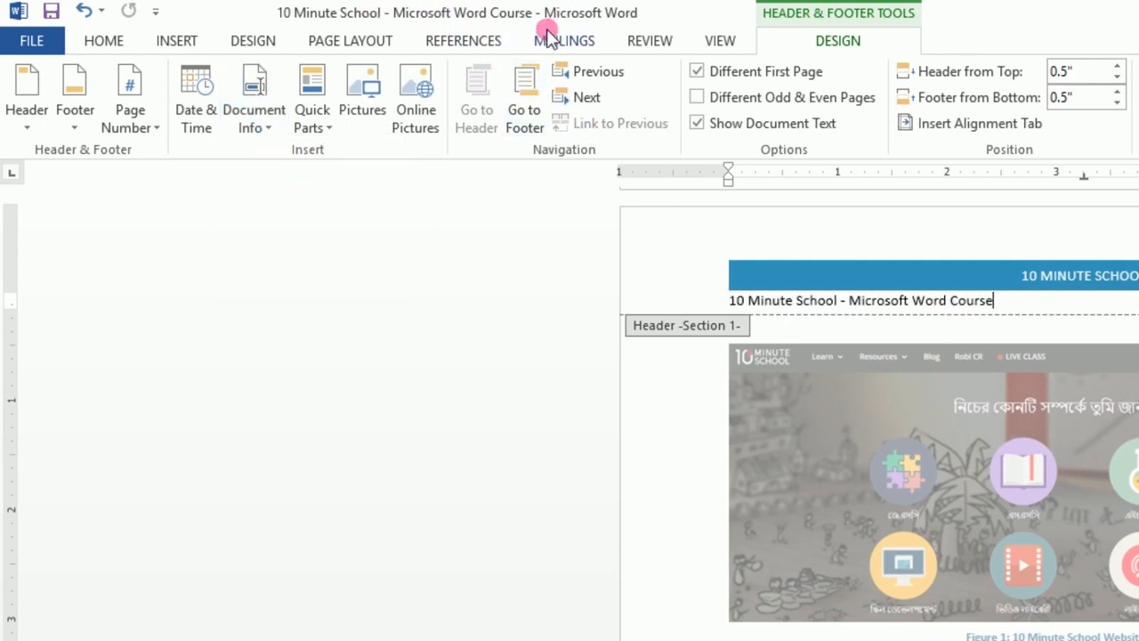
pyautogui.hotkey('ctrl', 'z')
# - Insert the File Path field followed by the Document Title field into the header
pyautogui.click(255, 120)
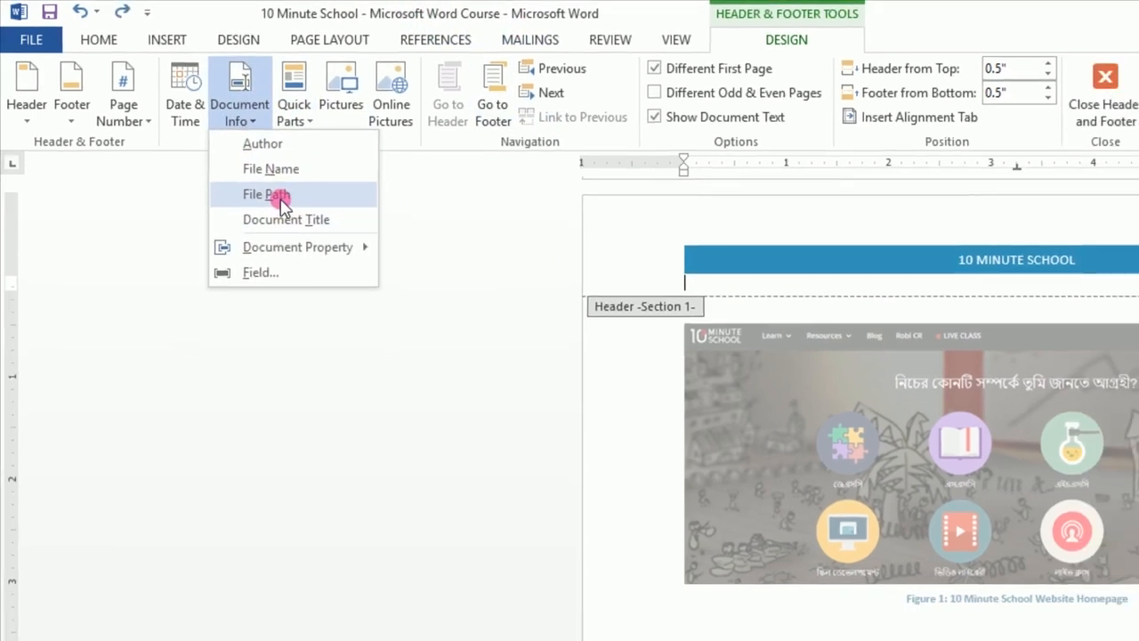
pyautogui.click(277, 196)
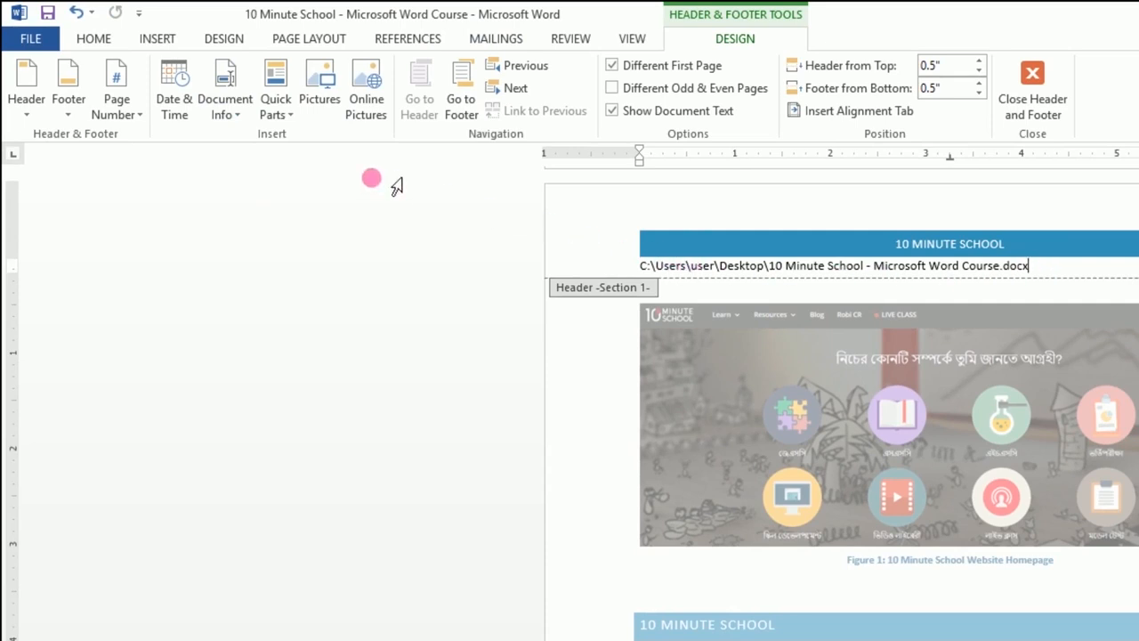
pyautogui.click(247, 116)
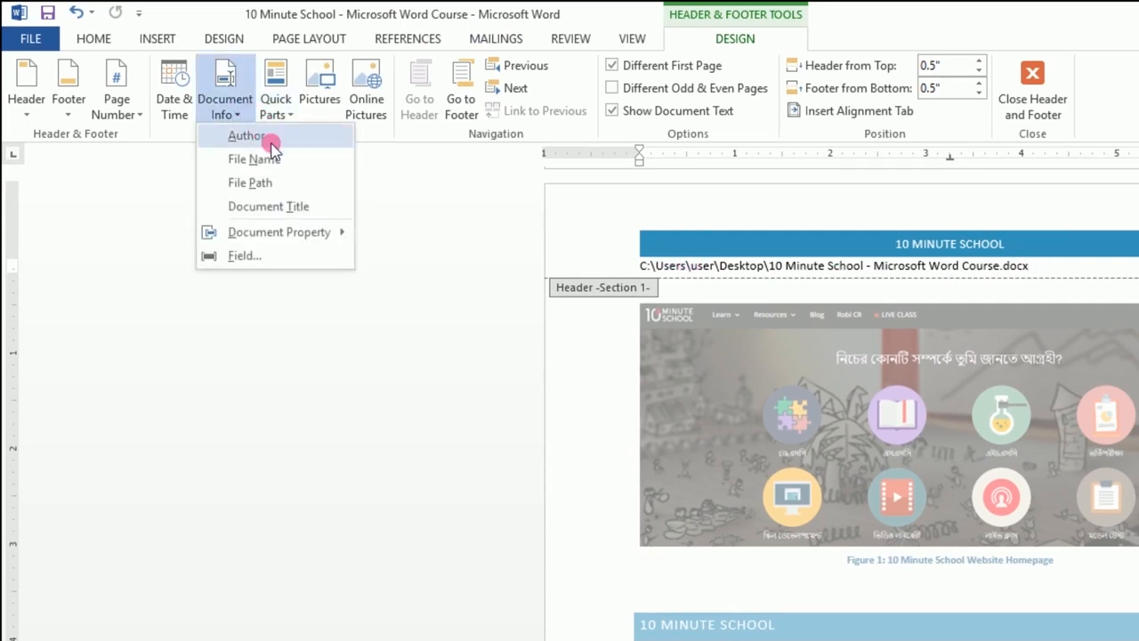
pyautogui.click(301, 205)
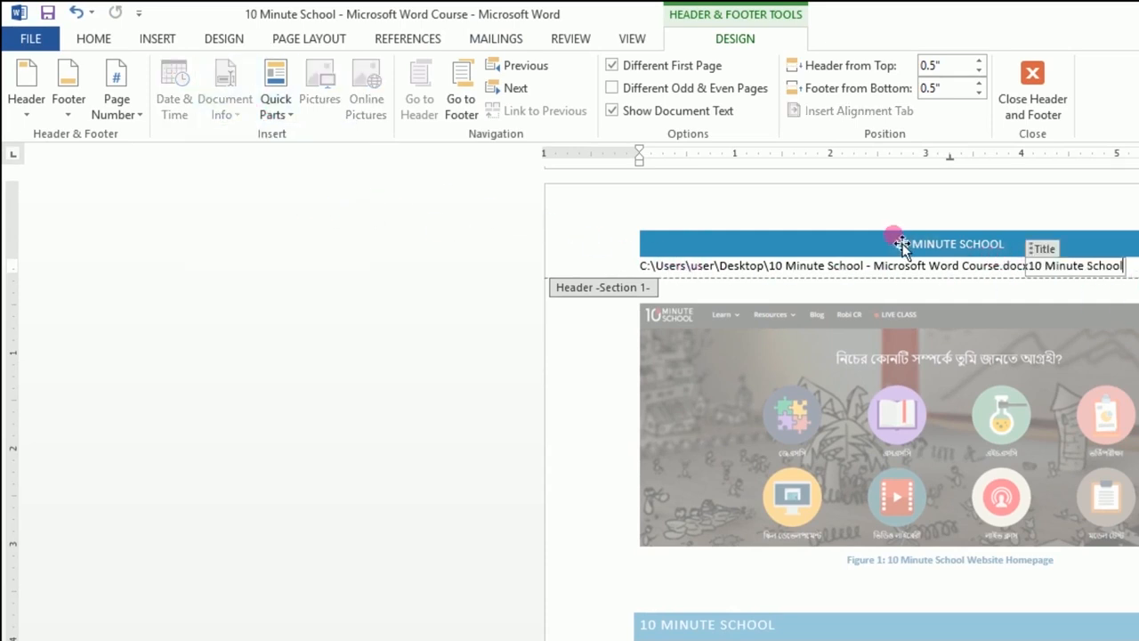
pyautogui.scroll(15, 1099, 336)
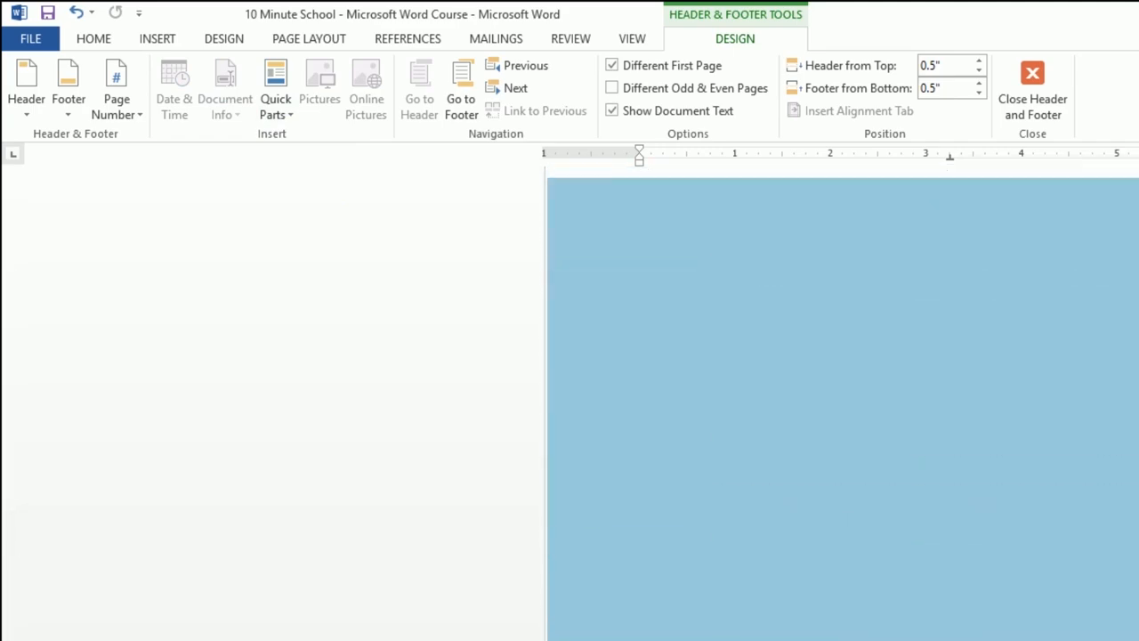
pyautogui.scroll(-10, 983, 350)
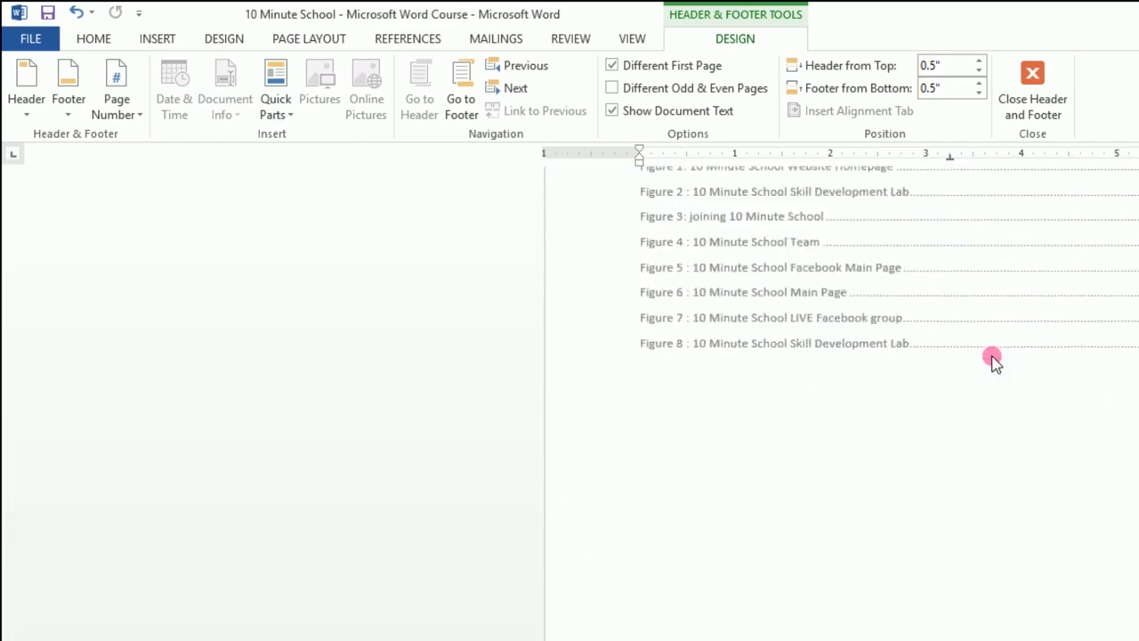
# - Undo the file path and title, browse Quick Parts without inserting, and close the header
pyautogui.hotkey('ctrl', 'z')
pyautogui.hotkey('ctrl', 'z')
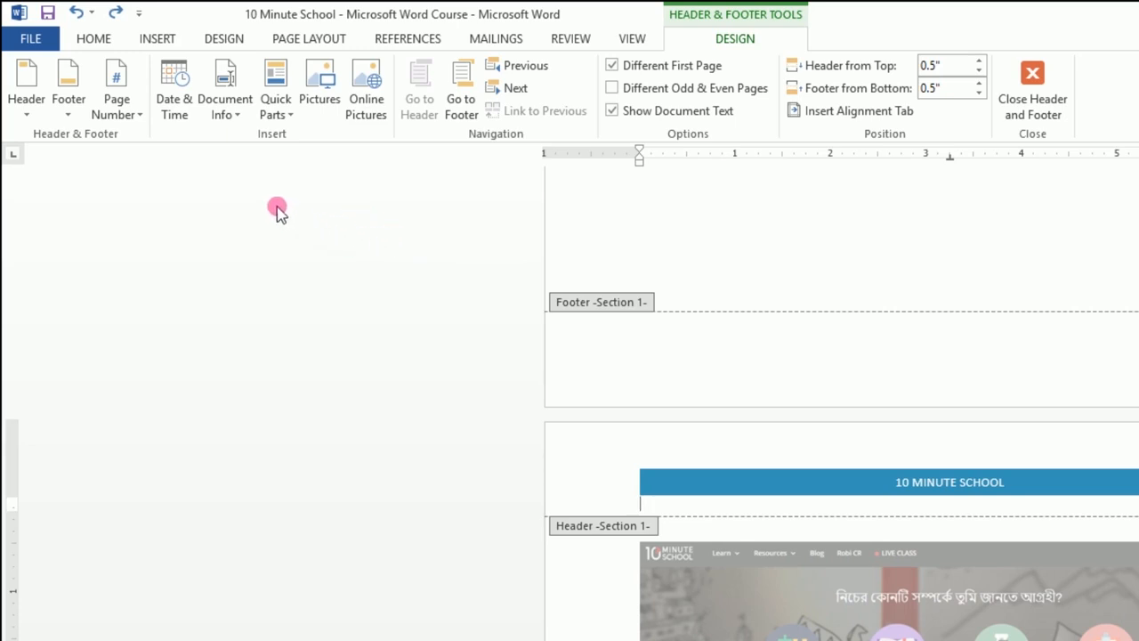
pyautogui.click(270, 115)
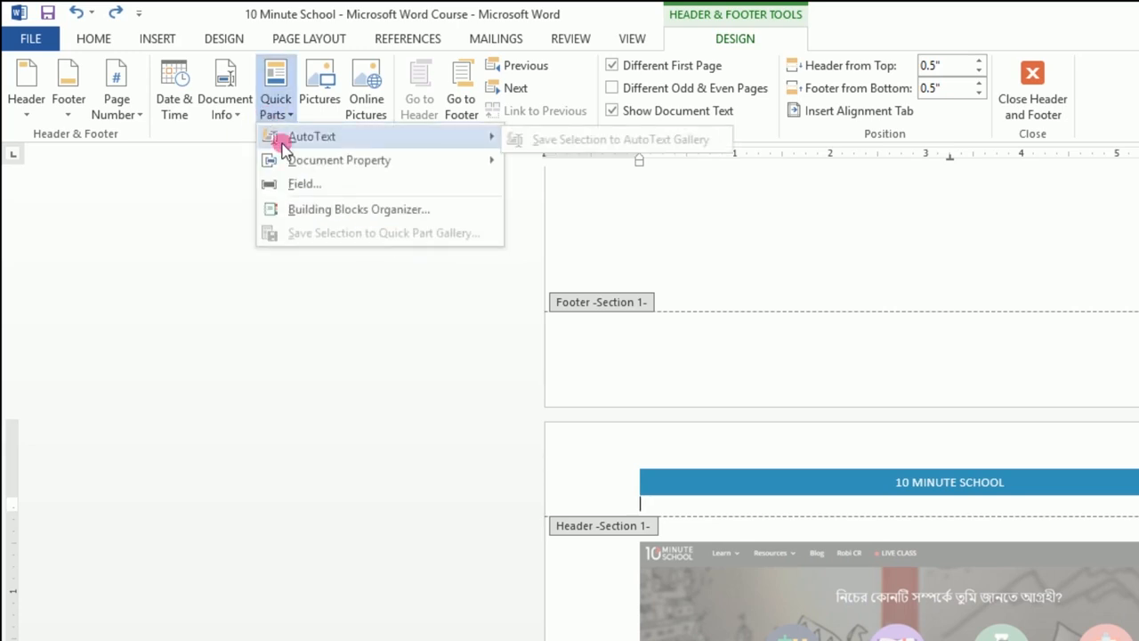
pyautogui.moveTo(295, 169)
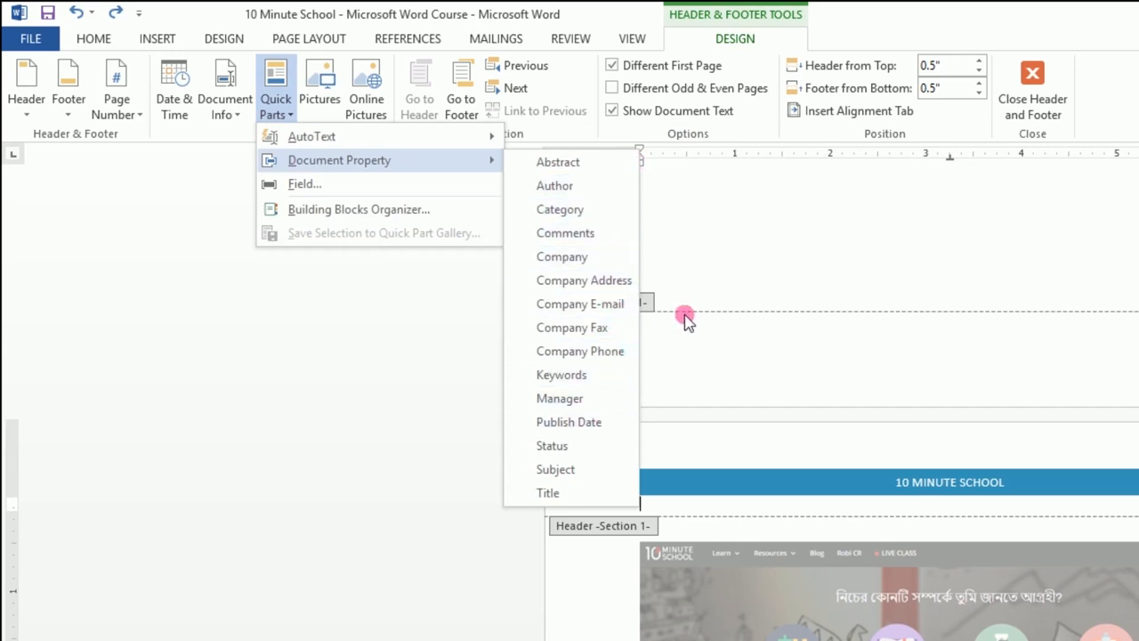
pyautogui.click(304, 330)
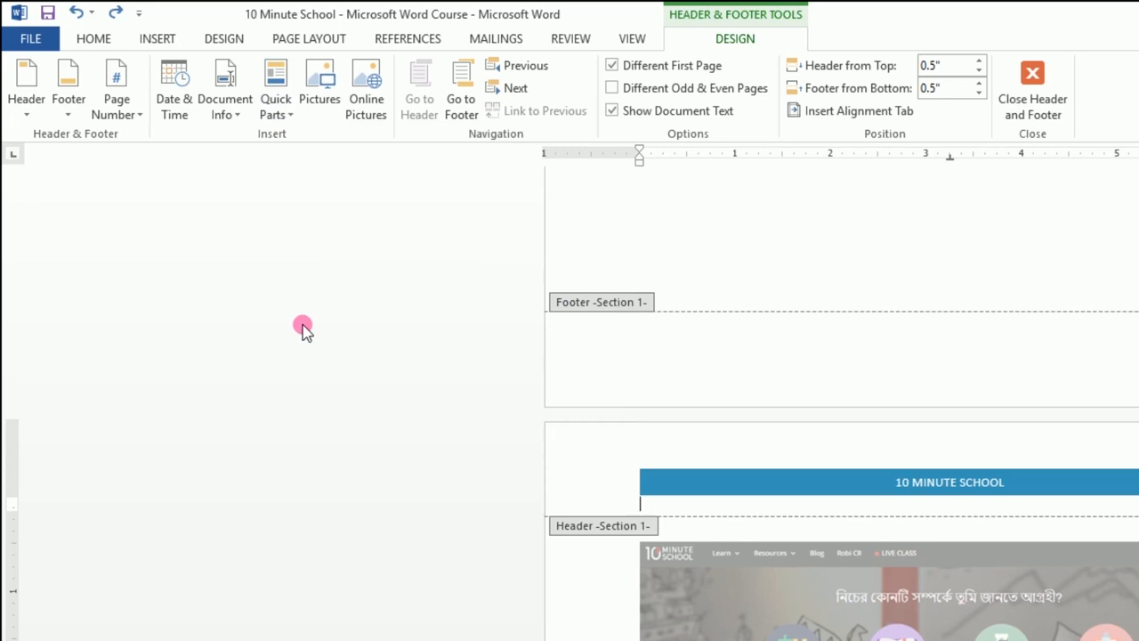
pyautogui.click(1034, 71)
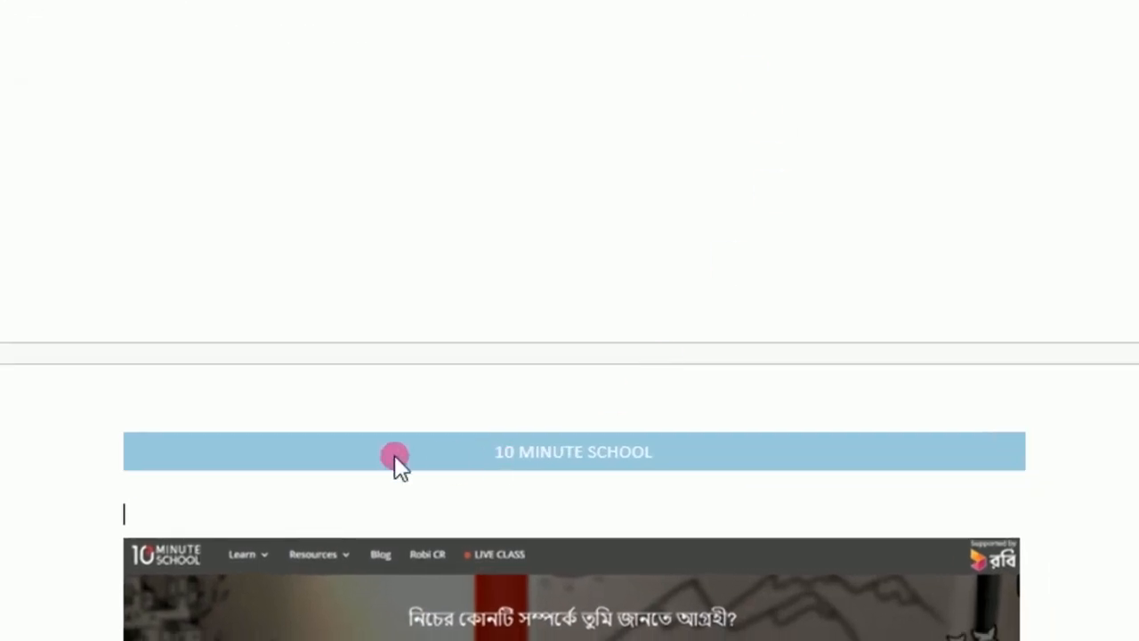
pyautogui.scroll(-10, 913, 501)
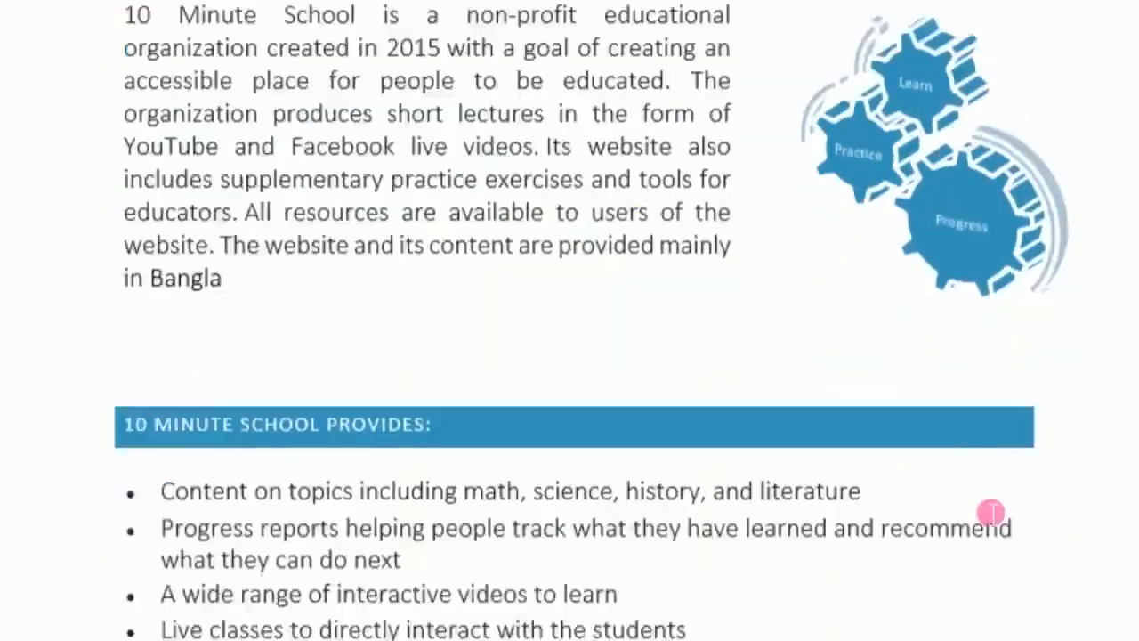
pyautogui.scroll(-6, 990, 511)
pyautogui.scroll(-6, 845, 238)
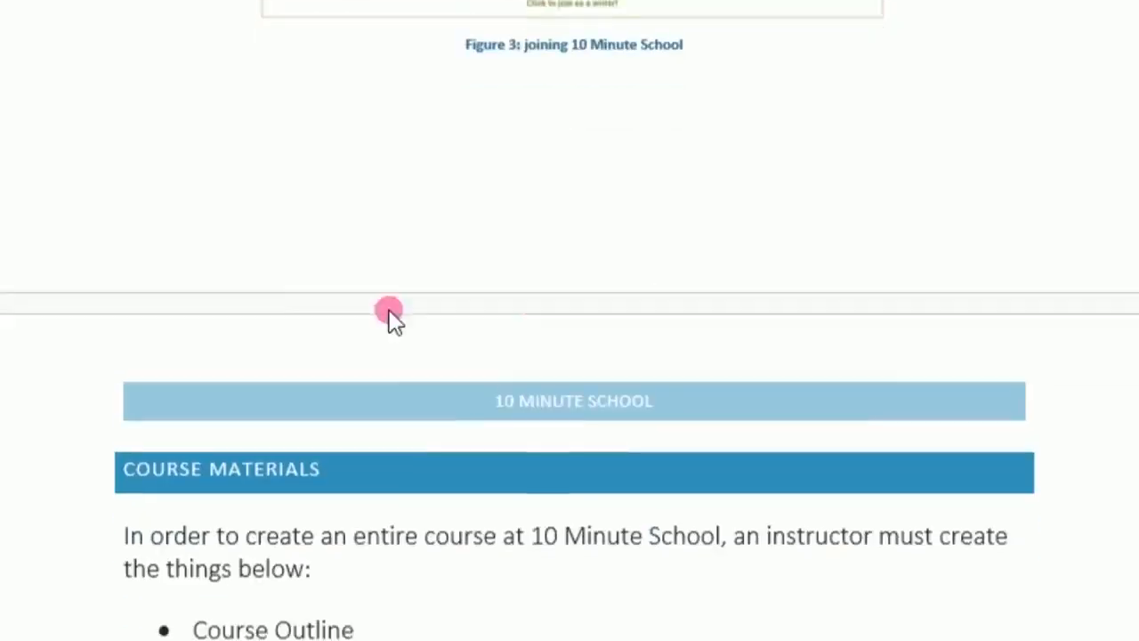
pyautogui.scroll(-1, 821, 460)
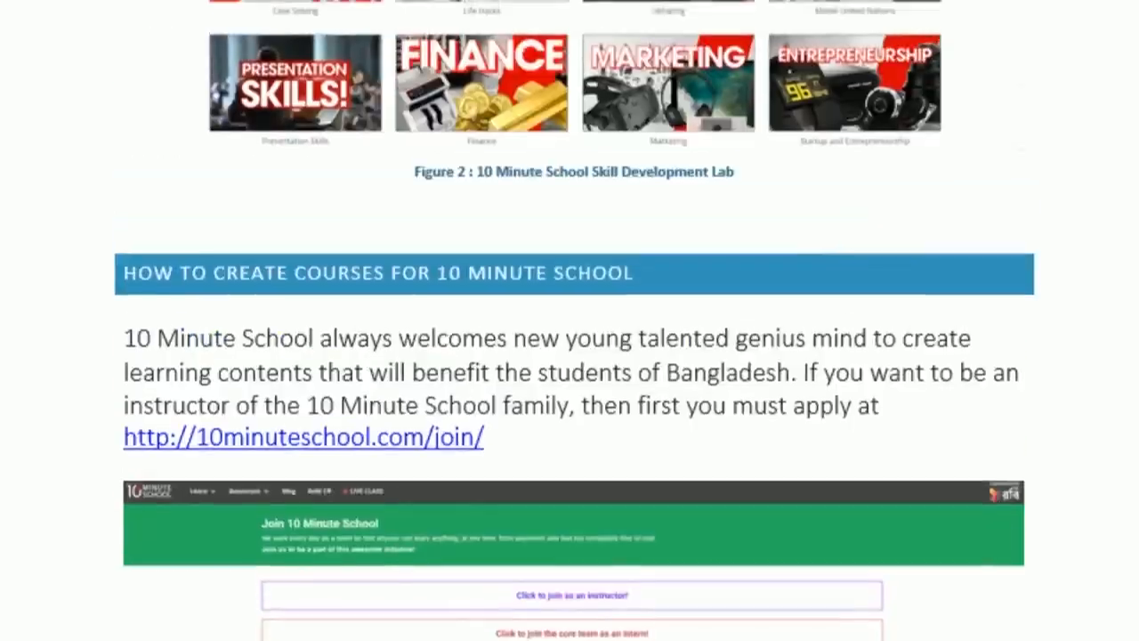
pyautogui.scroll(20, 570, 320)
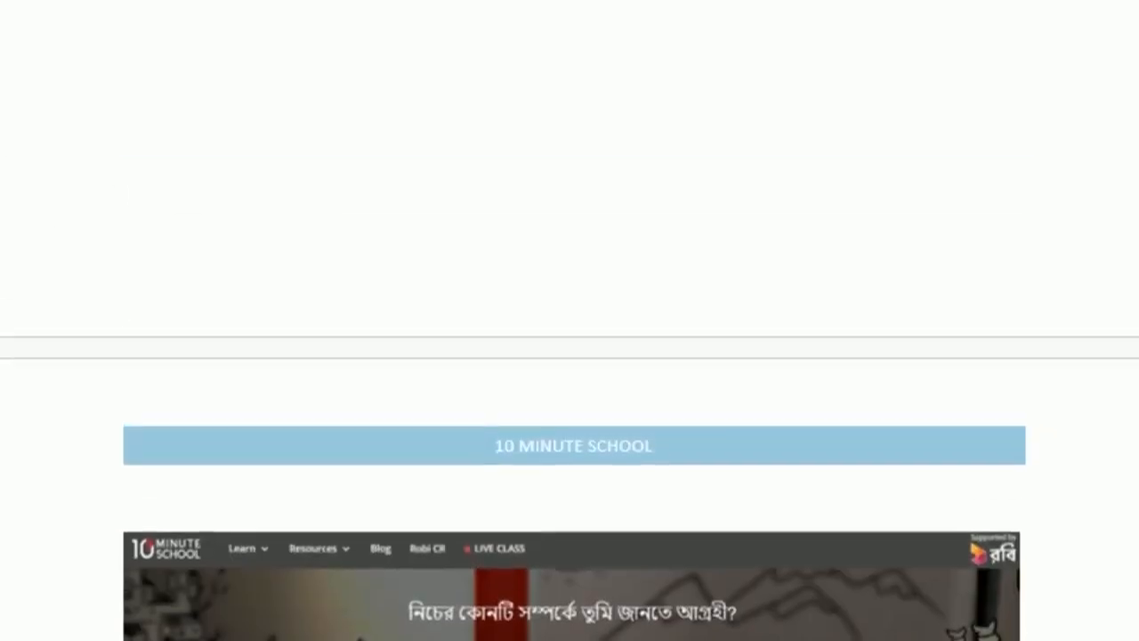
pyautogui.scroll(15, 392, 196)
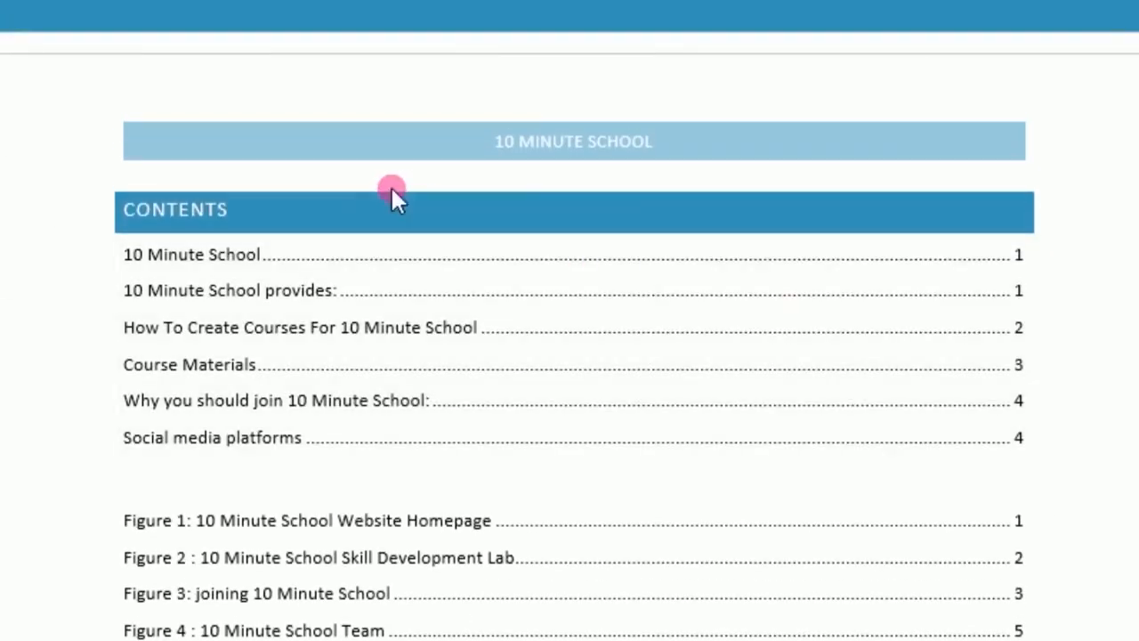
pyautogui.scroll(10, 670, 164)
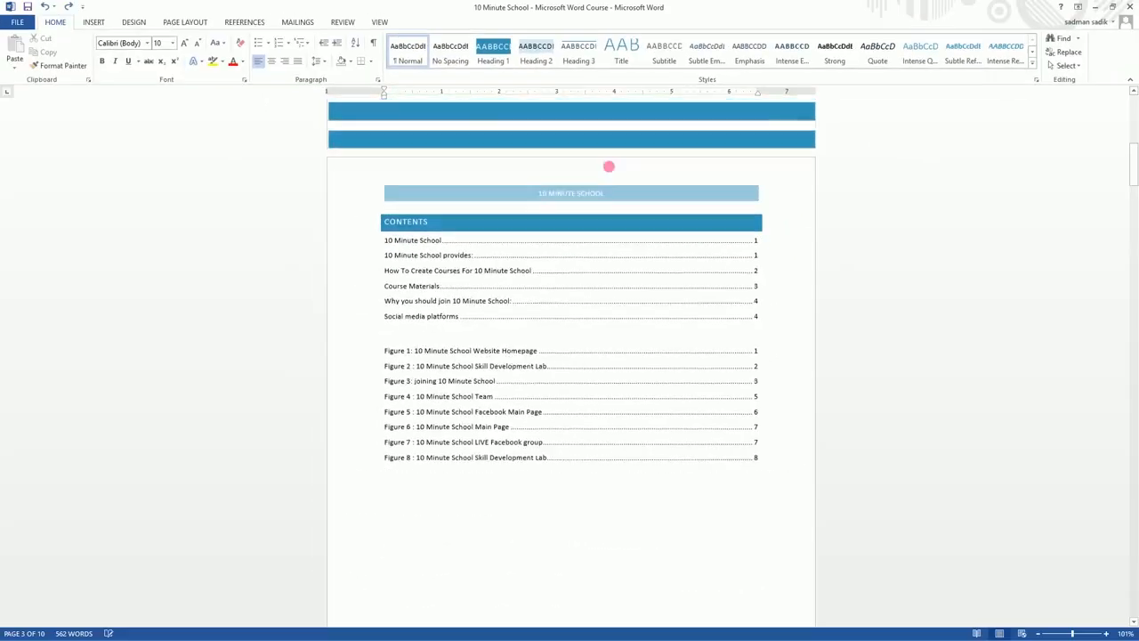
pyautogui.scroll(-5, 851, 412)
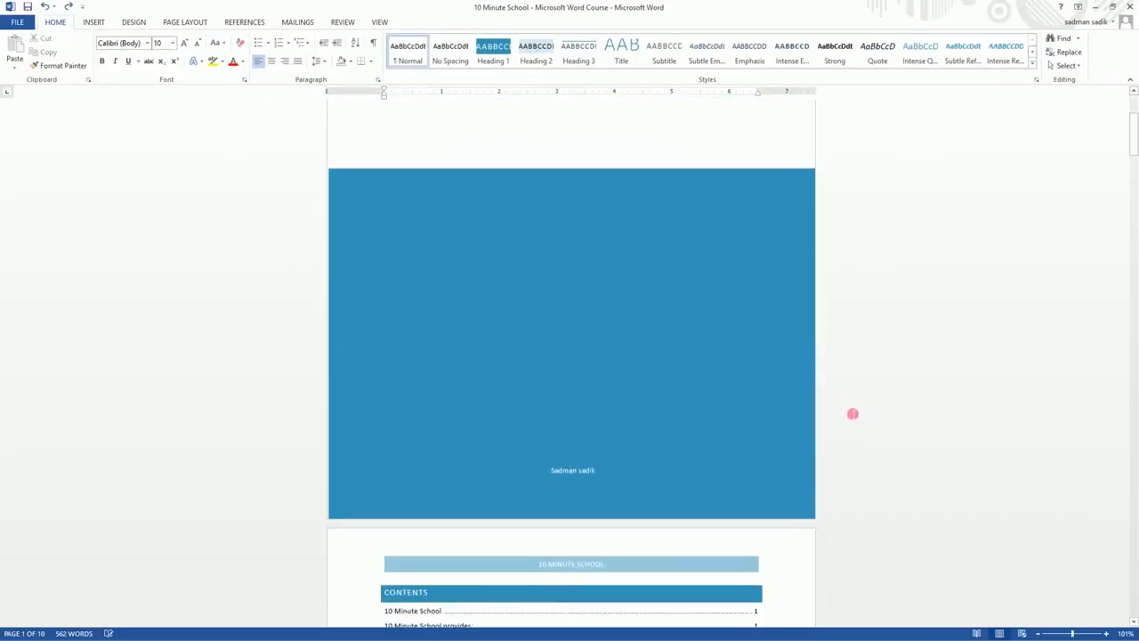
pyautogui.scroll(-1, 734, 381)
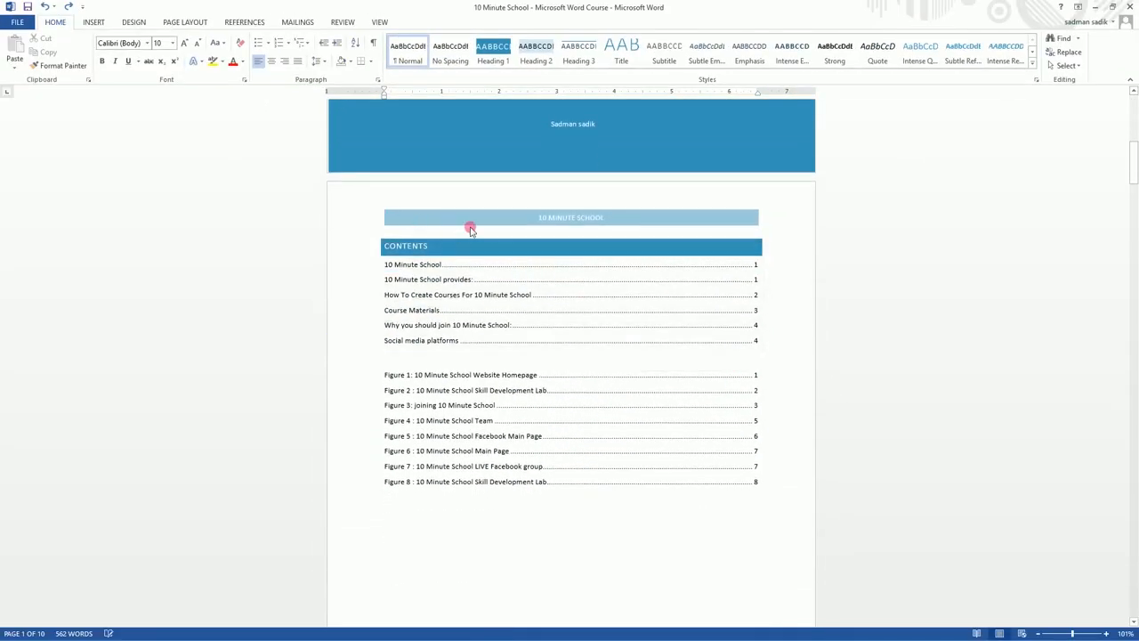
pyautogui.scroll(-5, 742, 242)
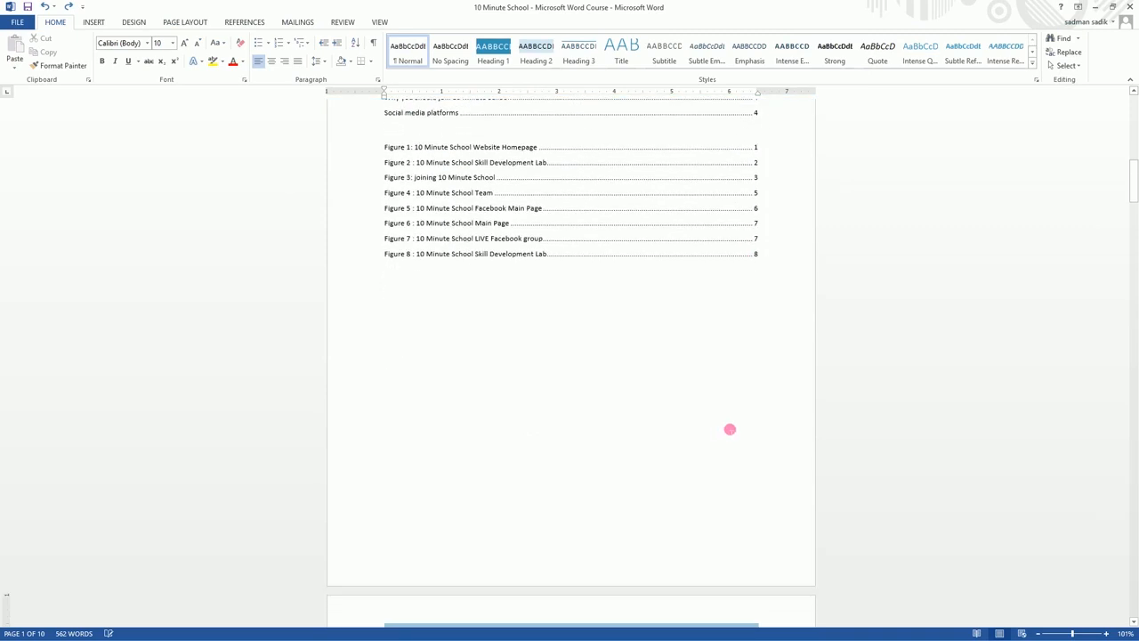
pyautogui.scroll(-5, 729, 428)
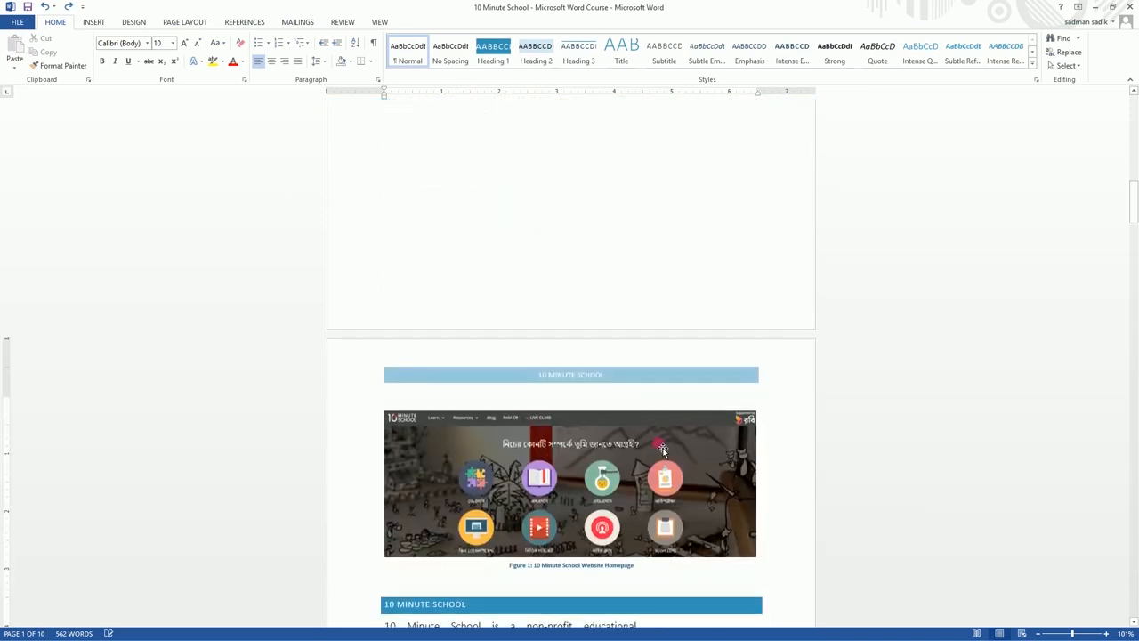
pyautogui.scroll(-3, 663, 450)
pyautogui.scroll(1, 655, 442)
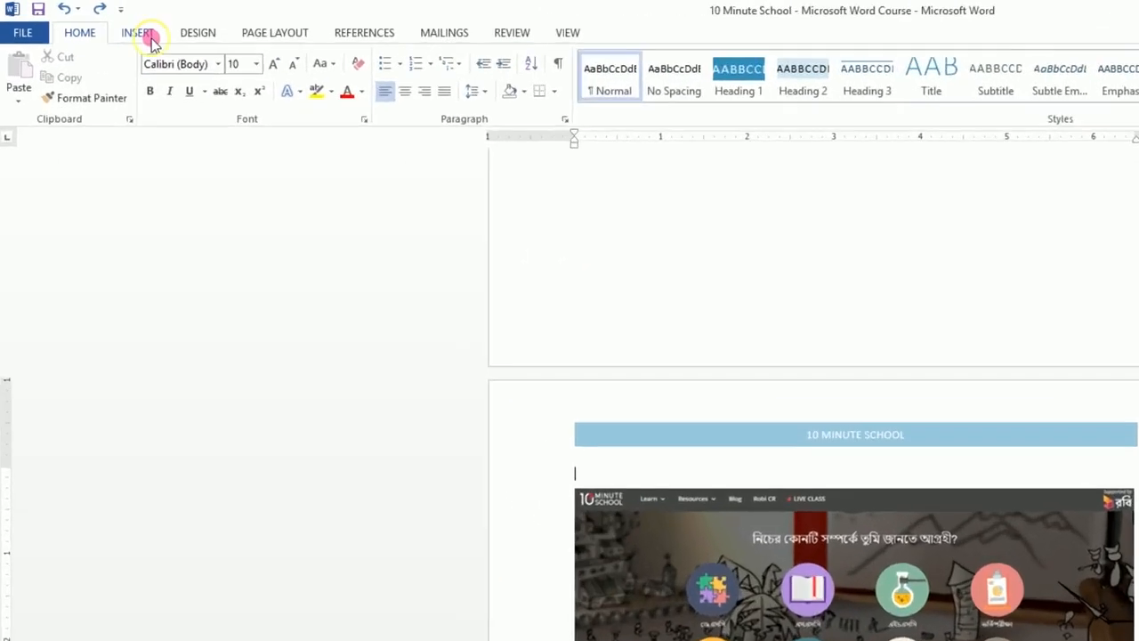
# - Add an Accent Bar 1 page number at the top of each page and check the result
pyautogui.click(93, 21)
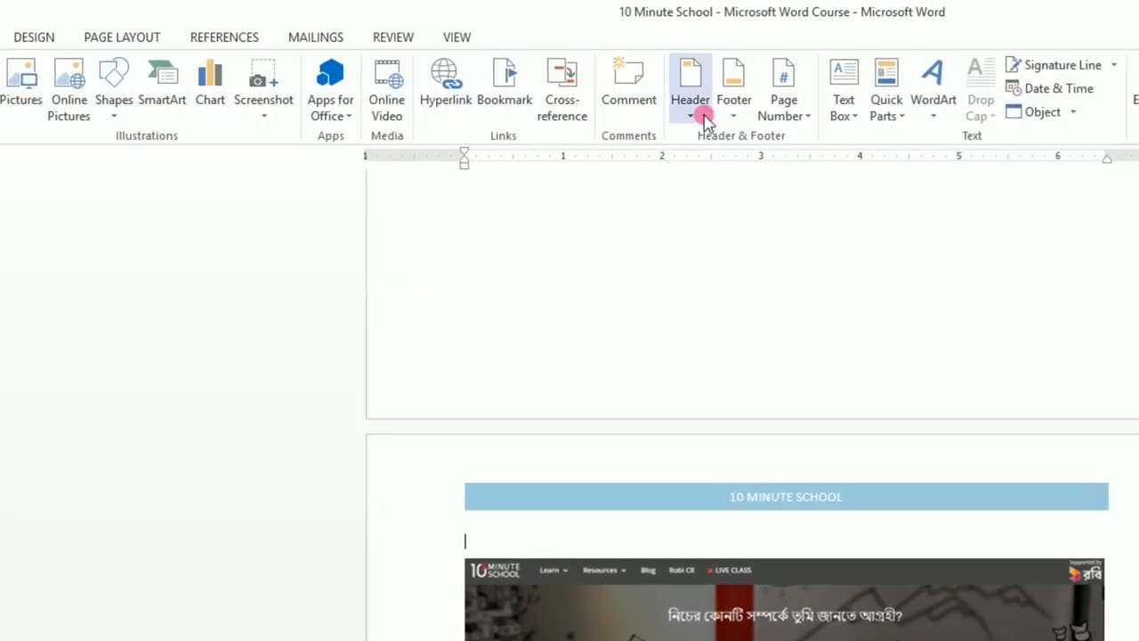
pyautogui.click(838, 114)
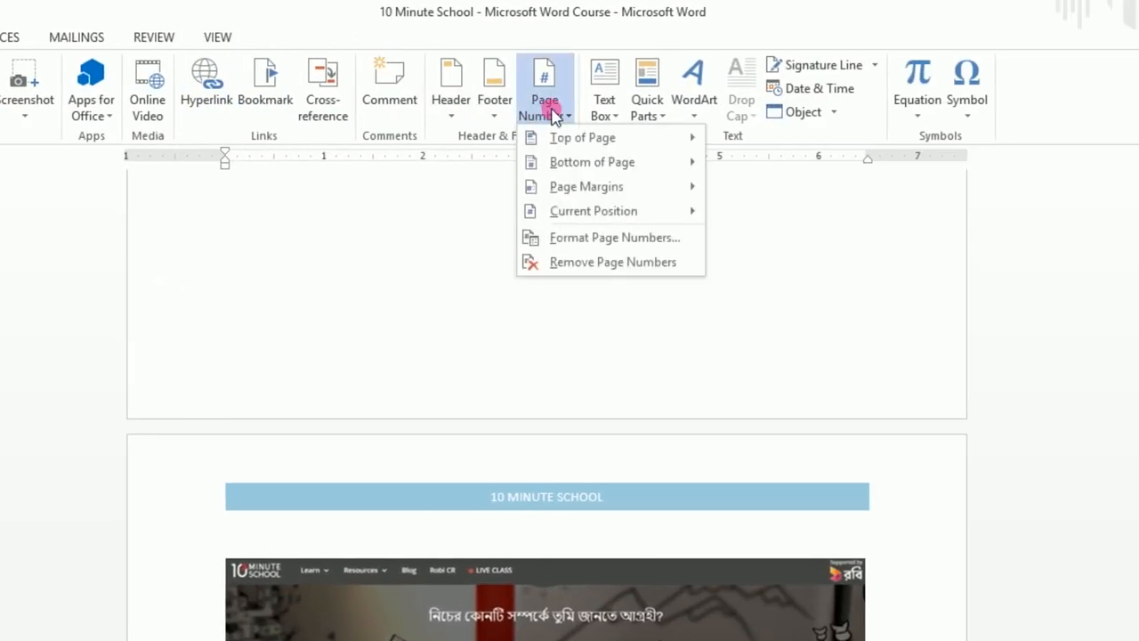
pyautogui.moveTo(555, 135)
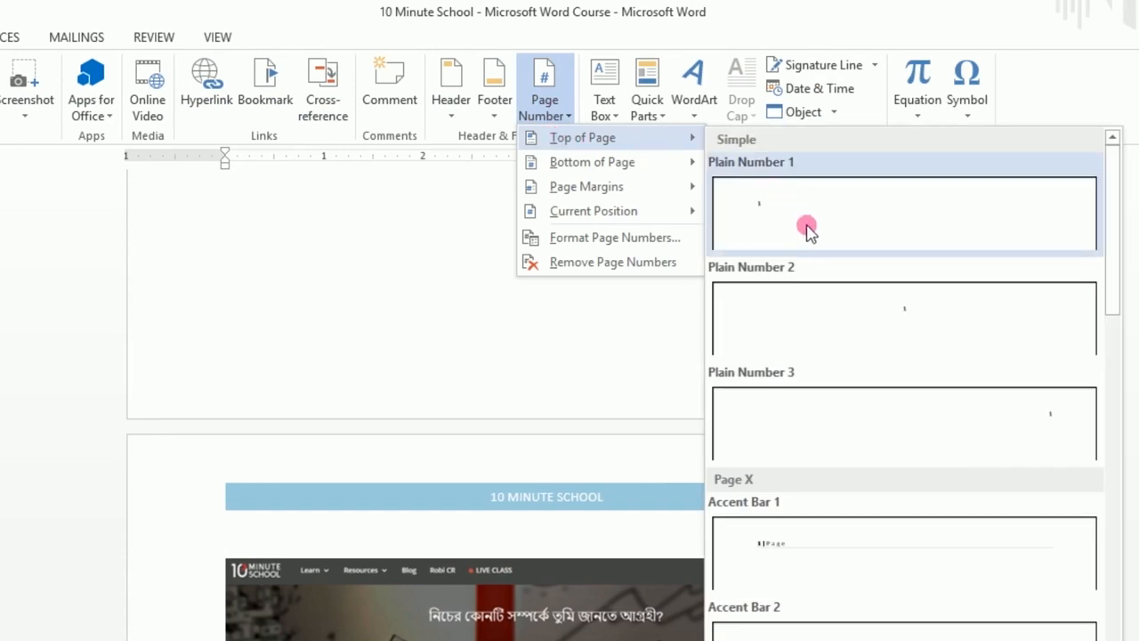
pyautogui.click(798, 541)
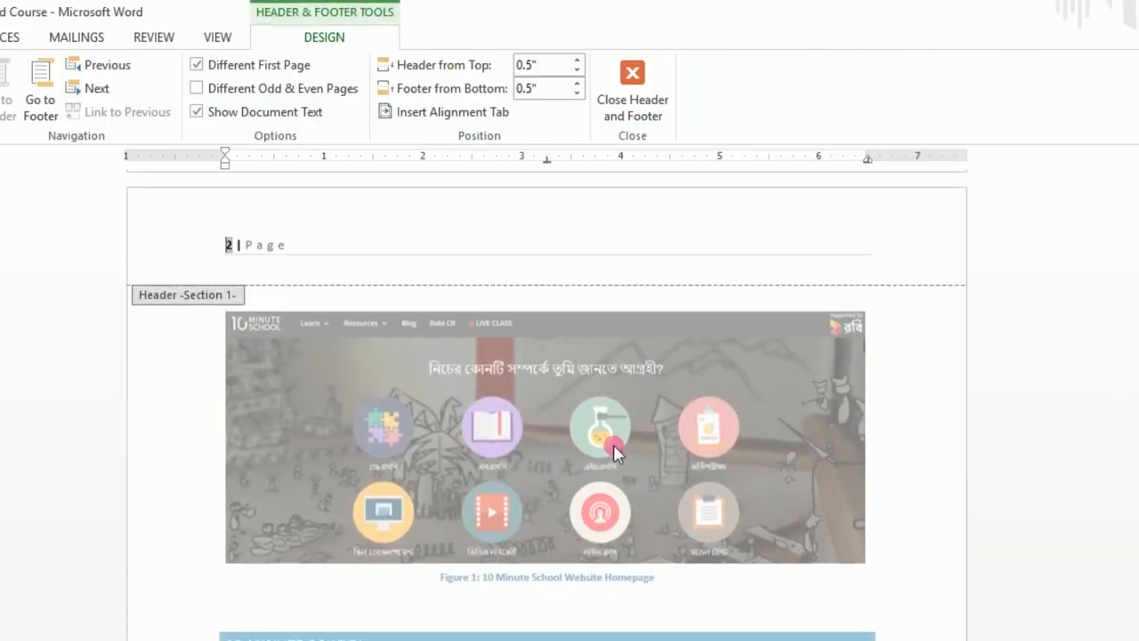
pyautogui.scroll(15, 391, 338)
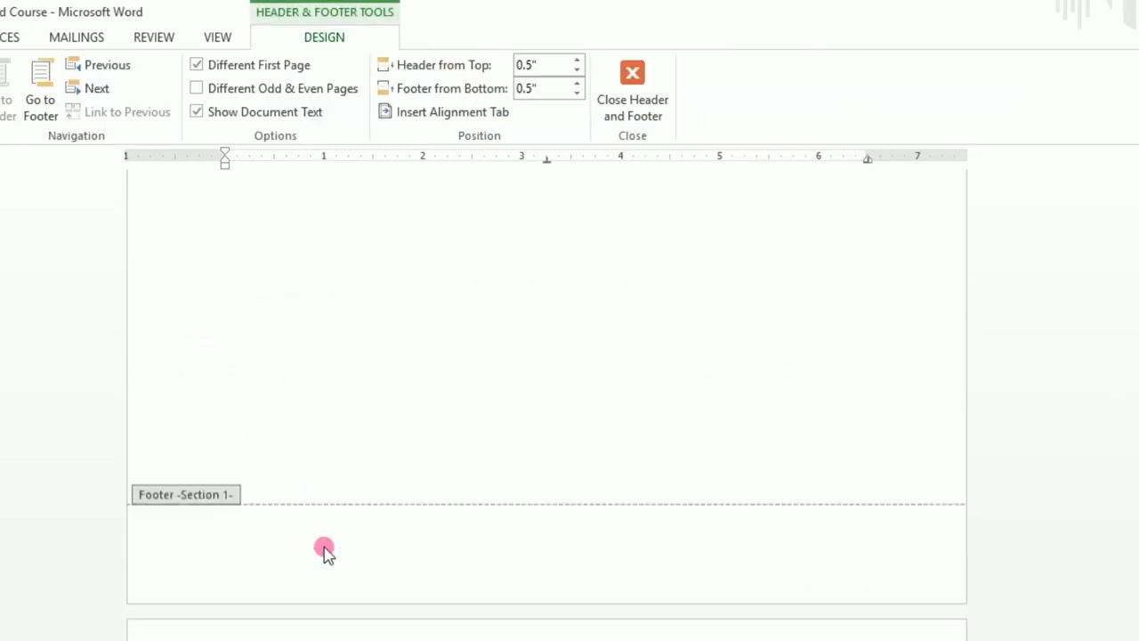
pyautogui.scroll(4, 305, 516)
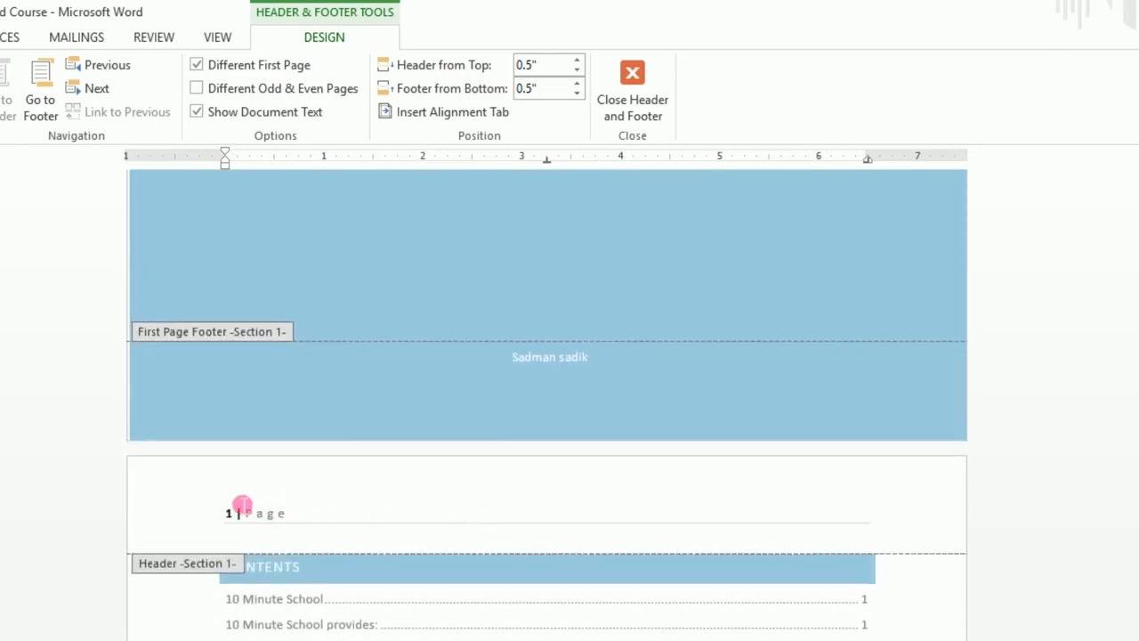
pyautogui.scroll(-13, 242, 505)
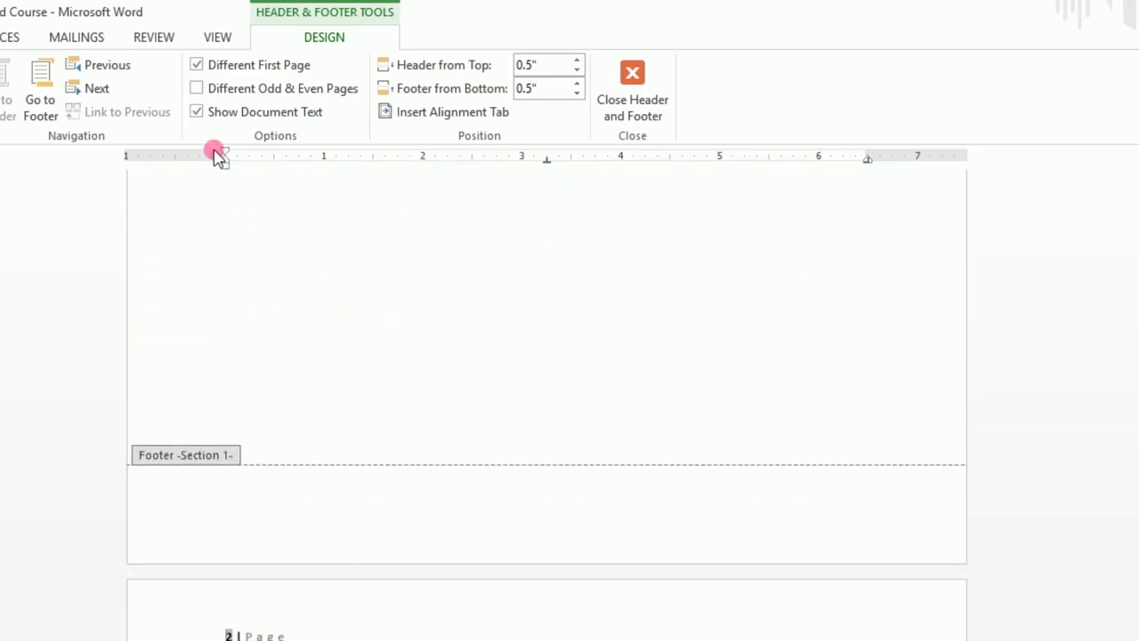
# - Switch the top-of-page number to Accent Bar 2, the right-aligned 'Page | N' style
pyautogui.click(76, 68)
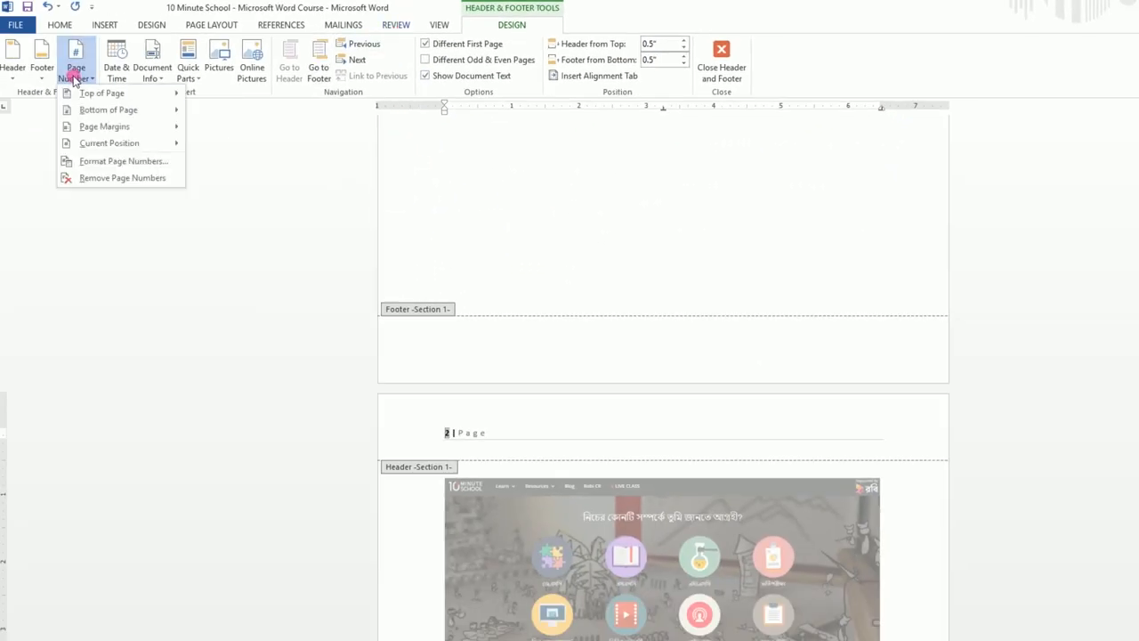
pyautogui.moveTo(87, 98)
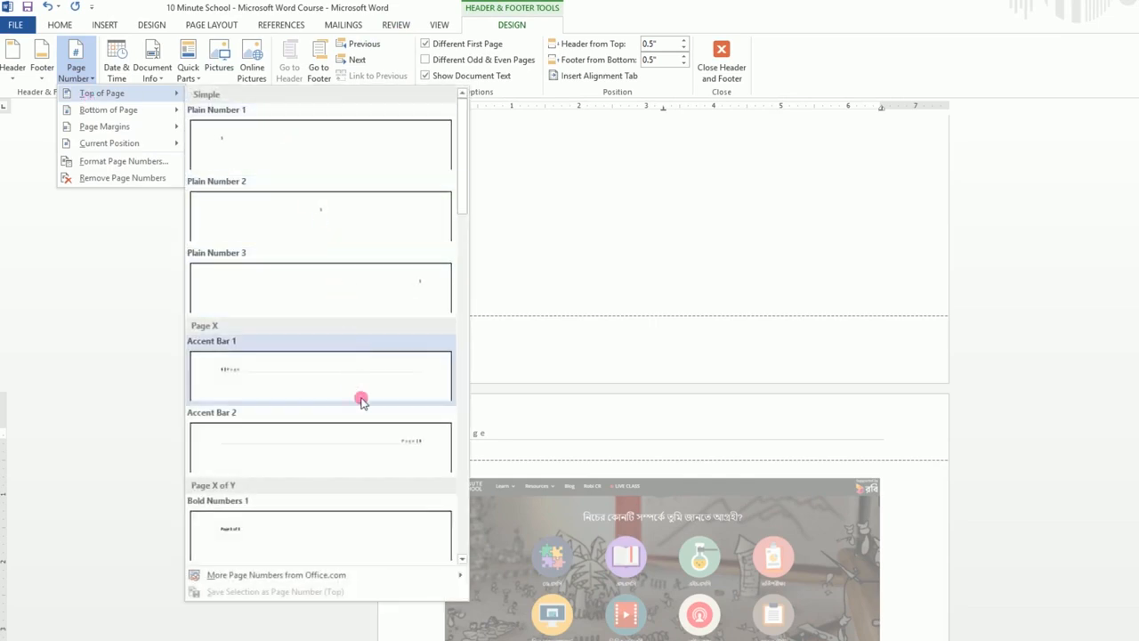
pyautogui.click(395, 432)
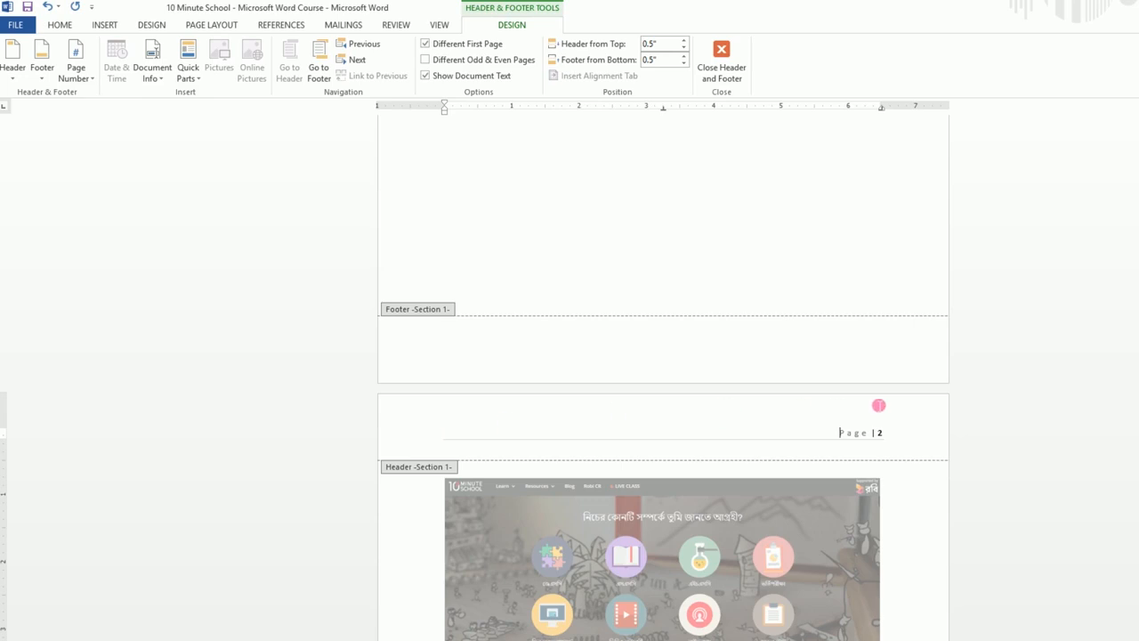
pyautogui.scroll(10, 868, 427)
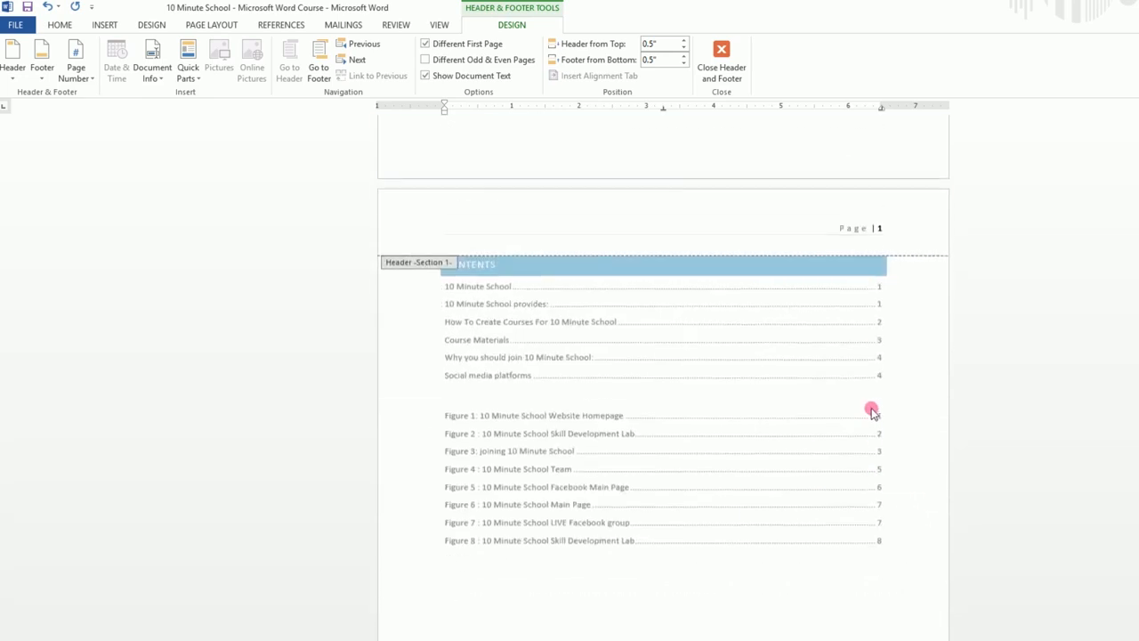
pyautogui.scroll(-8, 880, 294)
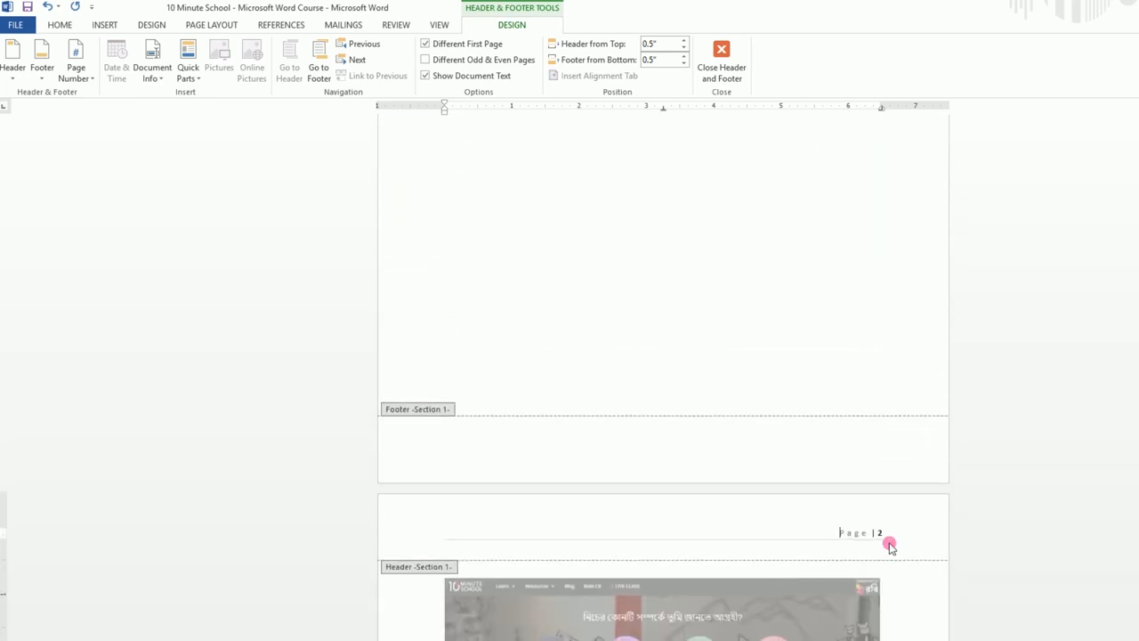
pyautogui.scroll(-6, 888, 541)
pyautogui.scroll(6, 887, 534)
pyautogui.scroll(10, 887, 527)
pyautogui.scroll(1, 895, 410)
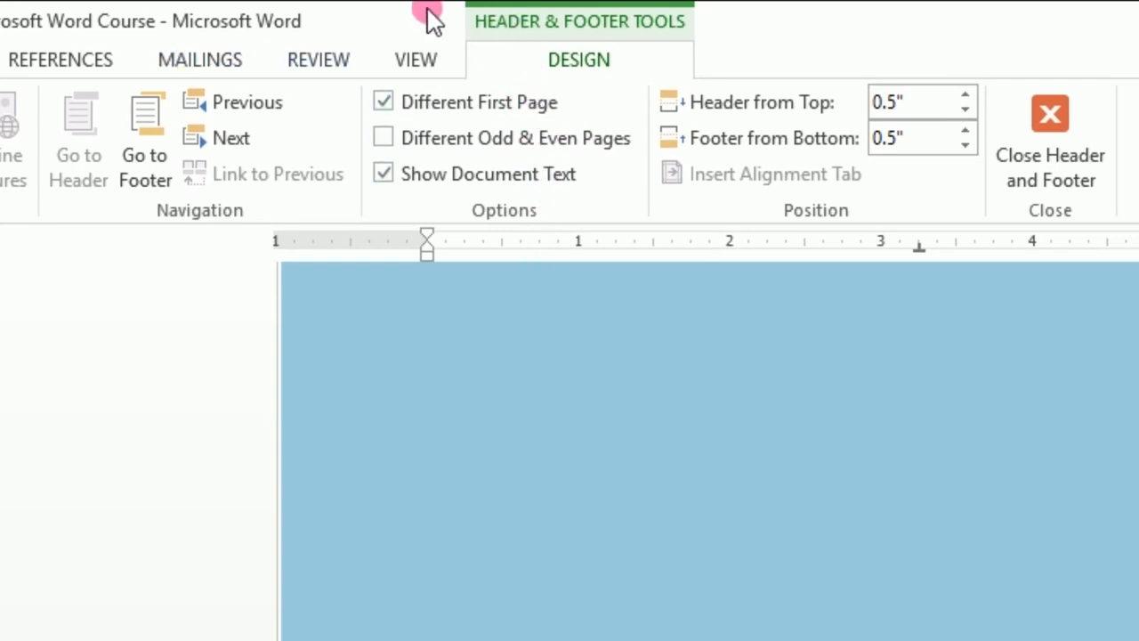
# - Close header editing, check the 'Page | 2' header, and place the cursor below the figure list
pyautogui.click(1088, 121)
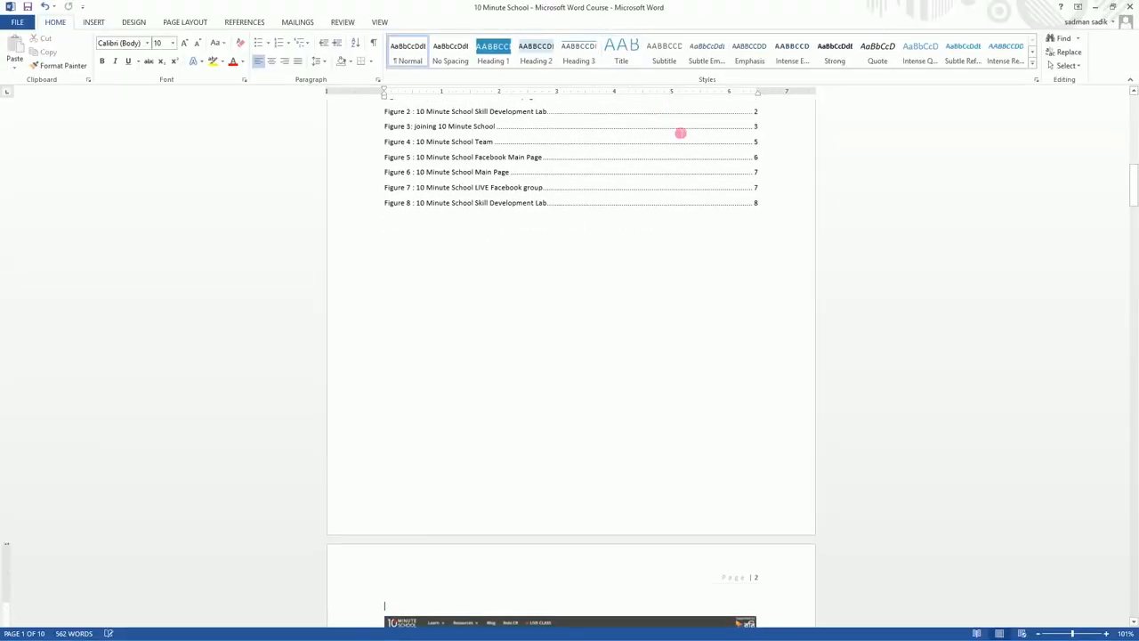
pyautogui.scroll(8, 654, 440)
pyautogui.scroll(-9, 654, 441)
pyautogui.scroll(-9, 654, 440)
pyautogui.scroll(8, 654, 441)
pyautogui.scroll(3, 654, 438)
pyautogui.scroll(-9, 649, 431)
pyautogui.scroll(13, 650, 432)
pyautogui.scroll(-6, 654, 434)
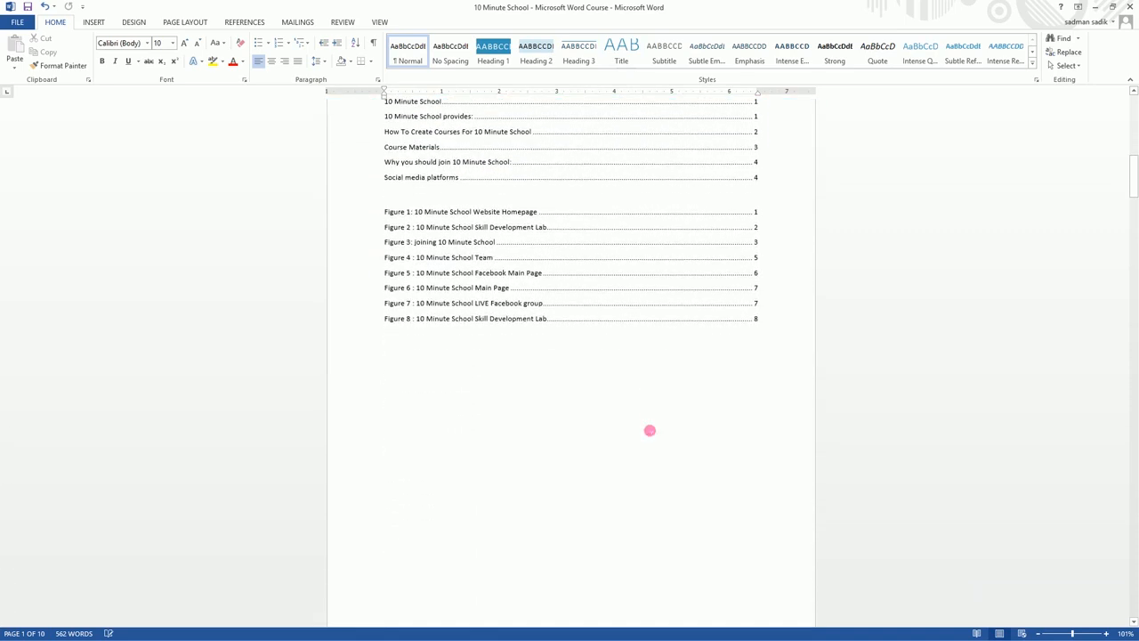
pyautogui.scroll(2, 654, 434)
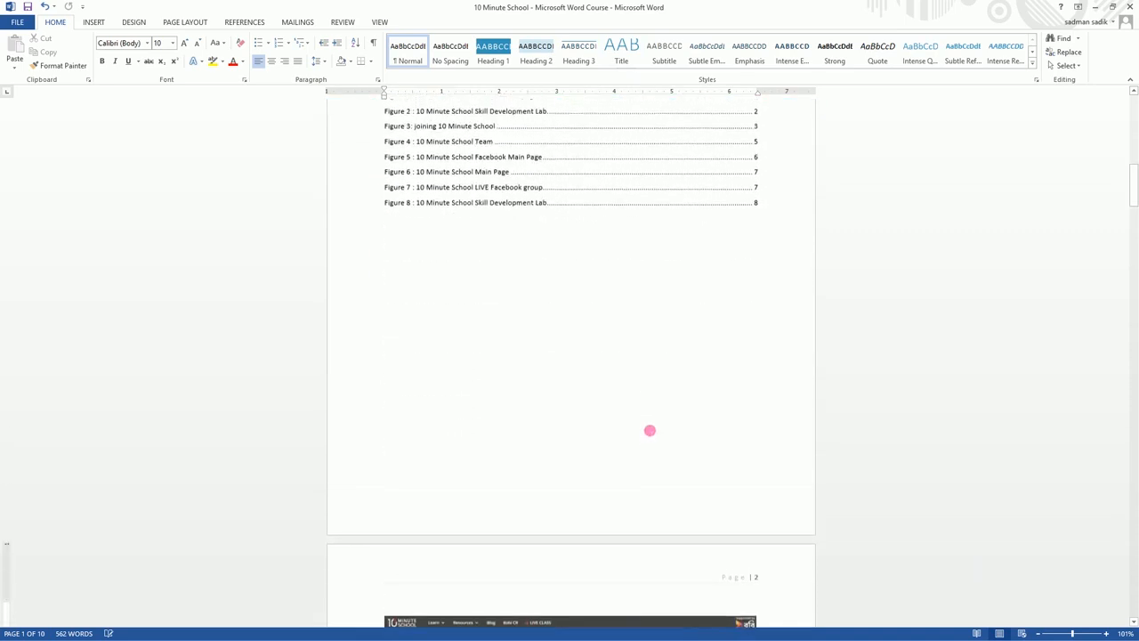
pyautogui.scroll(-3, 652, 432)
pyautogui.scroll(1, 650, 431)
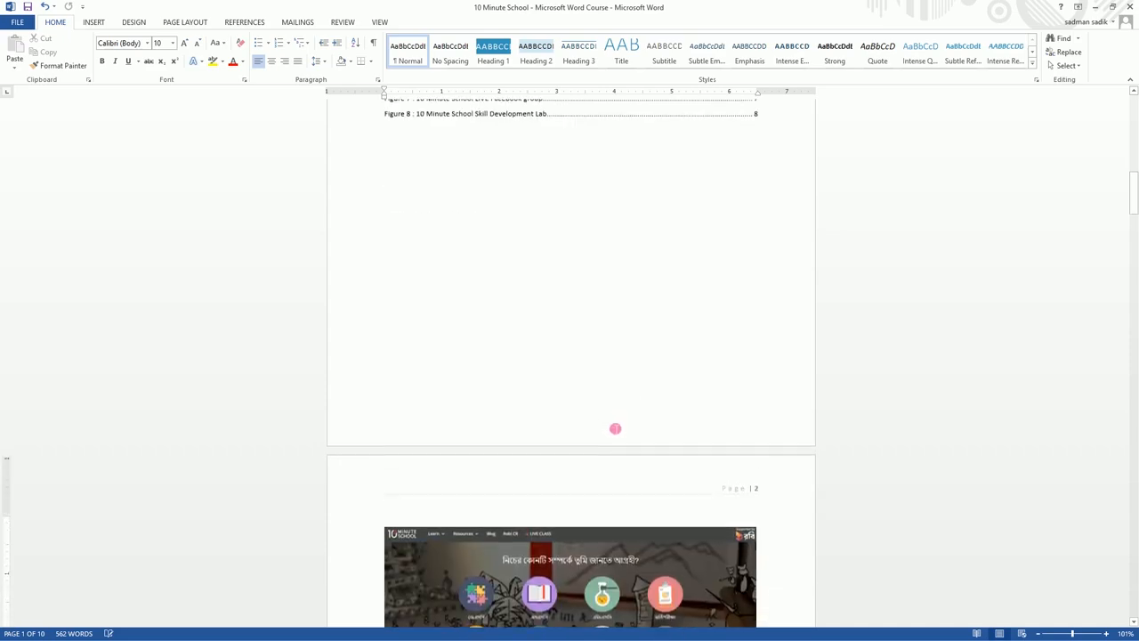
pyautogui.click(480, 312)
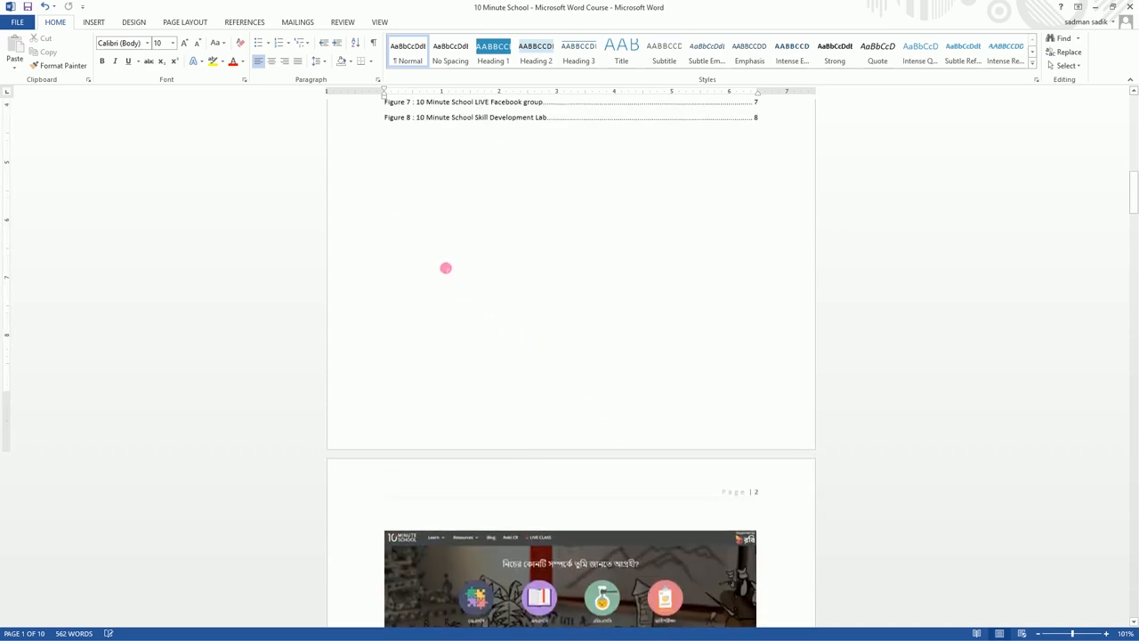
pyautogui.click(94, 23)
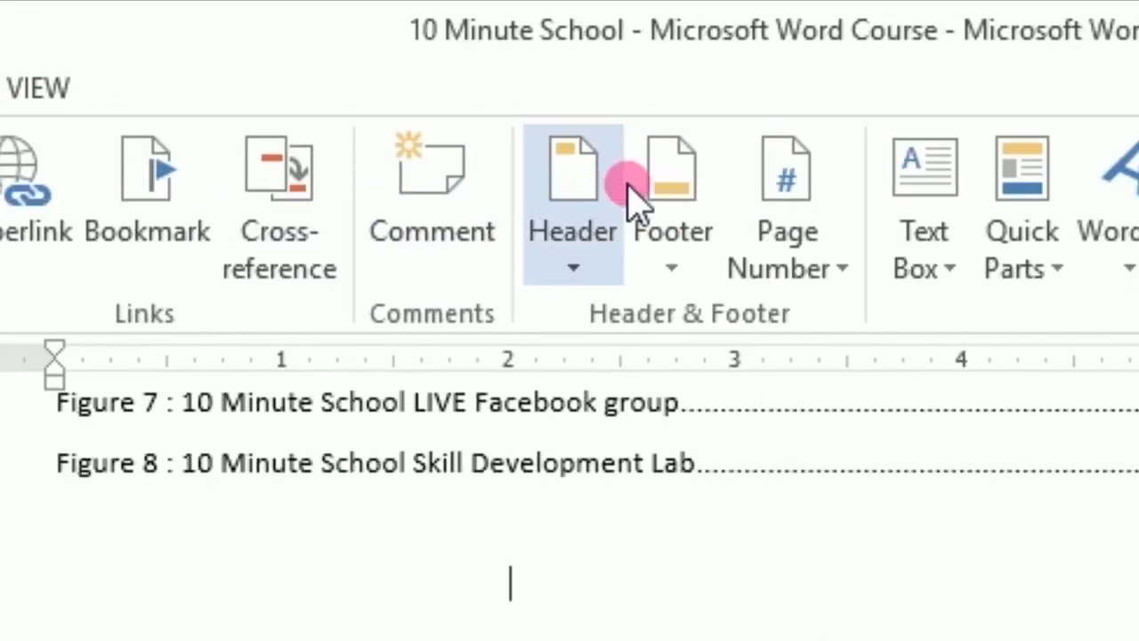
# - Insert the Facet (Odd Page) footer reading '10 MINUTE SCHOOL | [Document subtitle]'
pyautogui.click(676, 187)
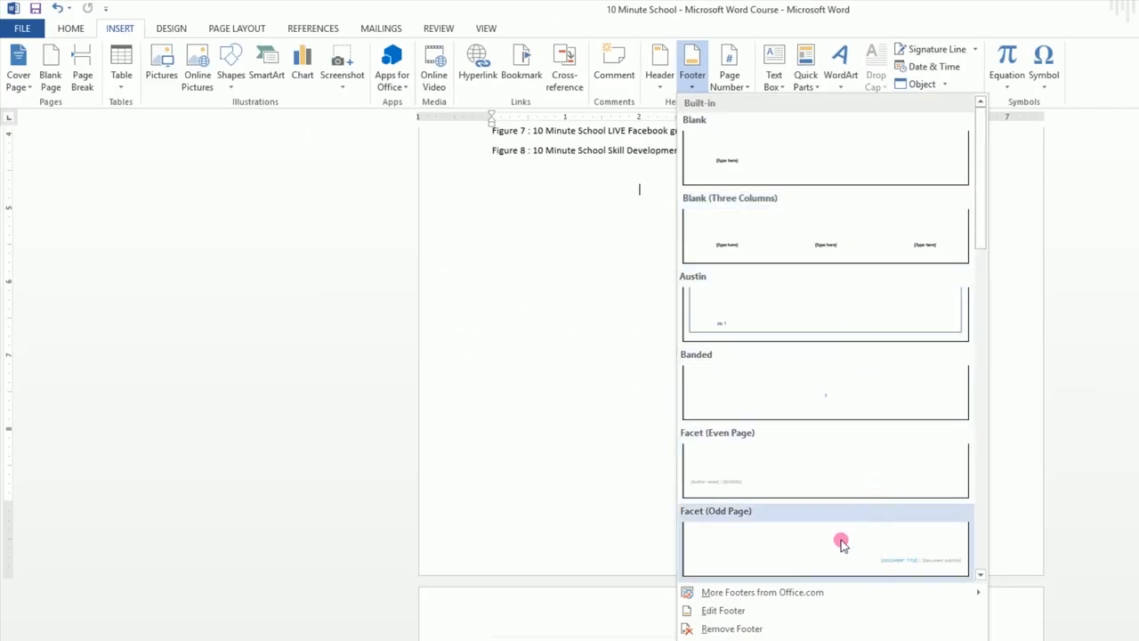
pyautogui.click(911, 544)
pyautogui.scroll(4, 953, 568)
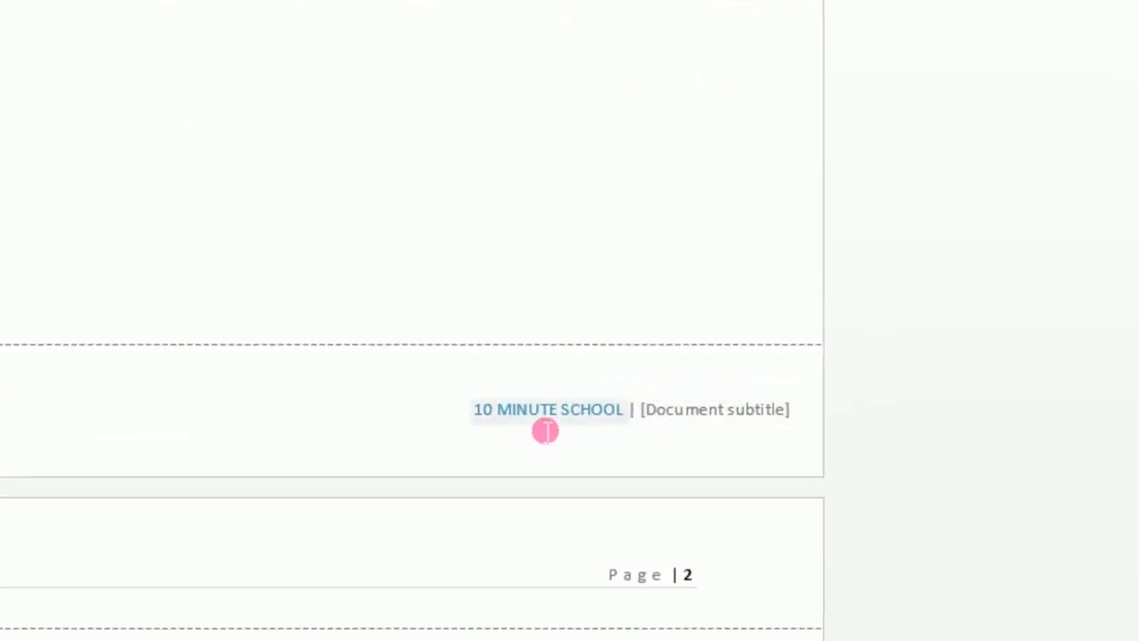
# - Replace the footer subtitle with 'Prepared by :' plus the preparer's name, fixing a typo
pyautogui.click(659, 426)
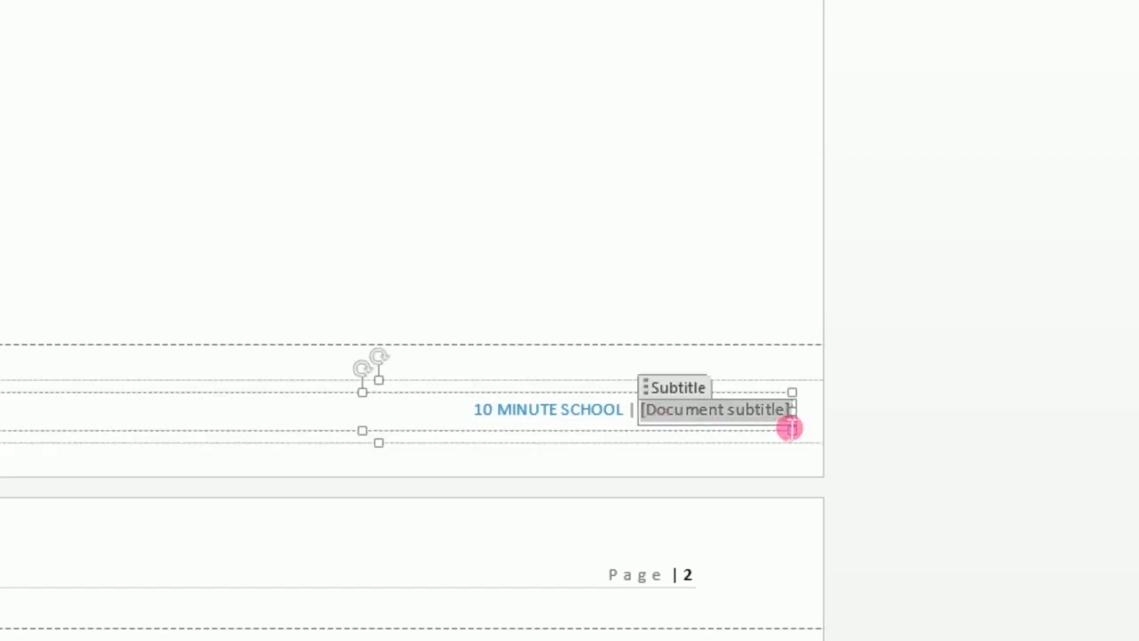
pyautogui.press('Delete')
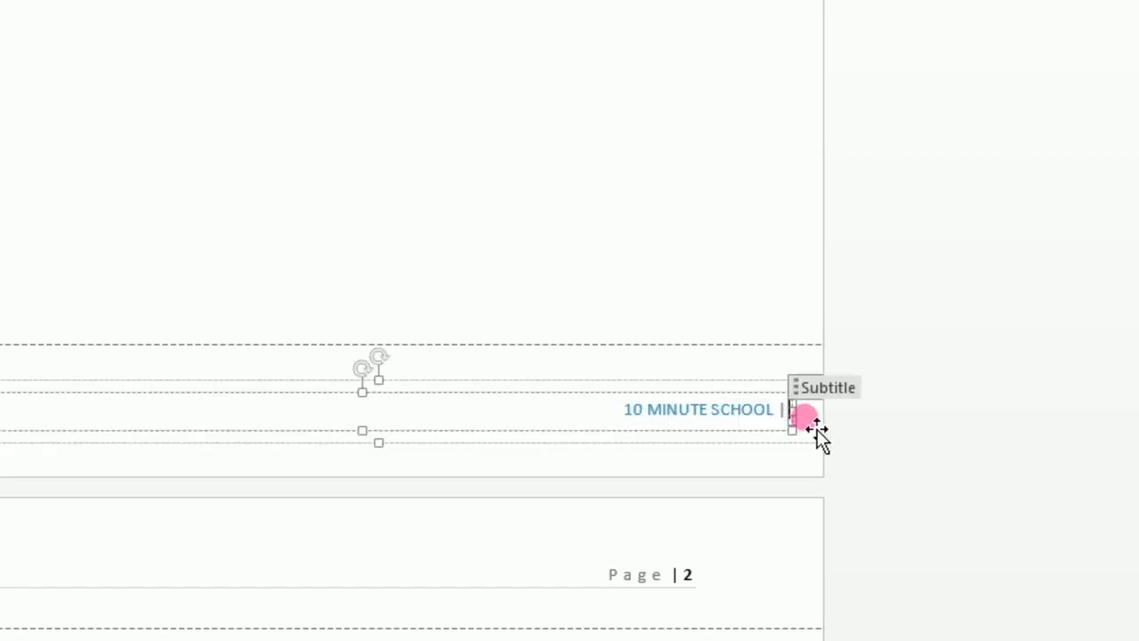
pyautogui.write('Pre')
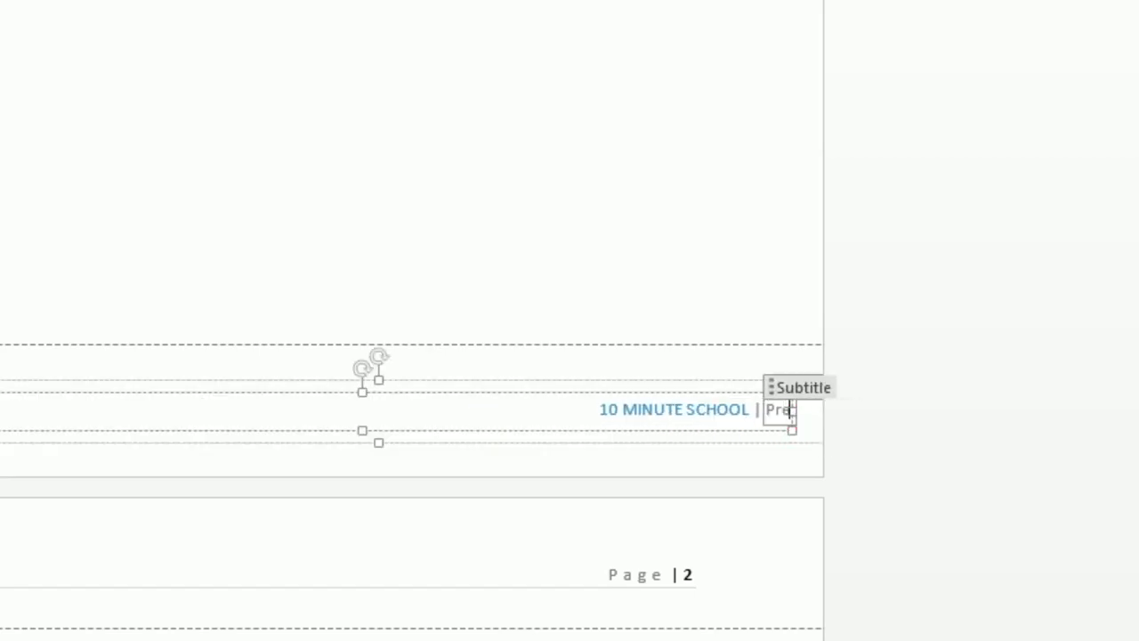
pyautogui.write('pared')
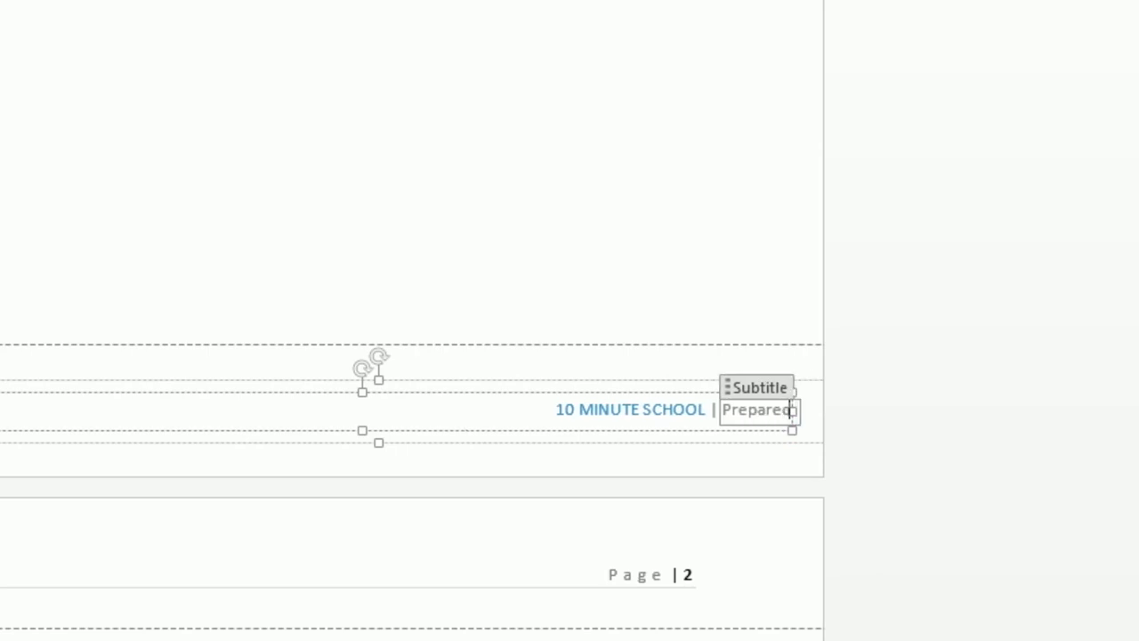
pyautogui.write(' by : Sadm')
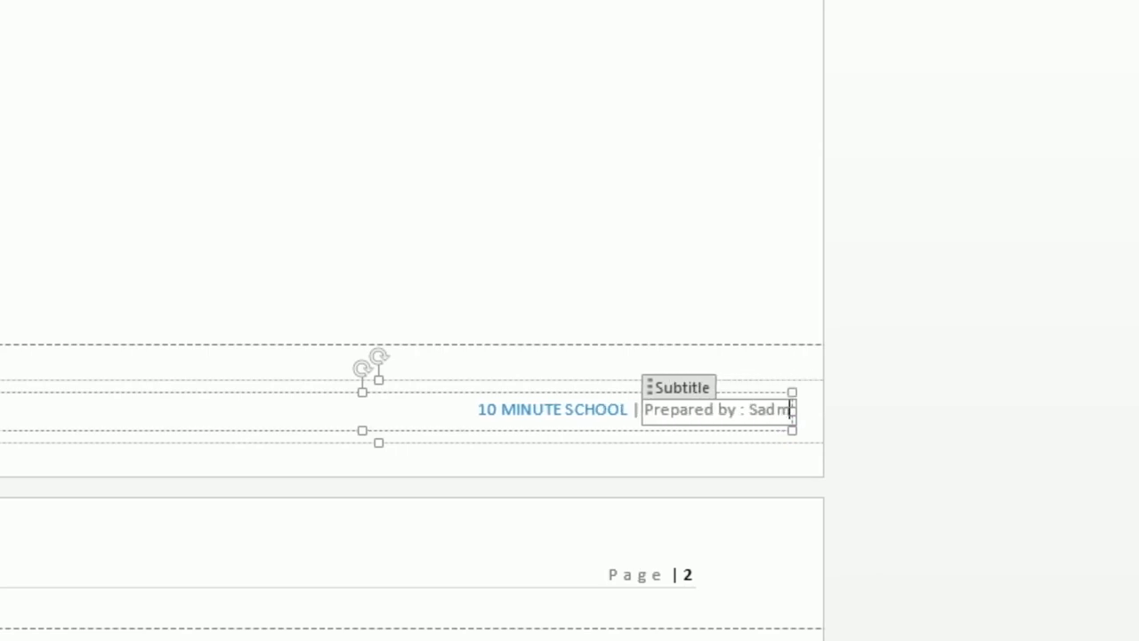
pyautogui.write('an Sadik')
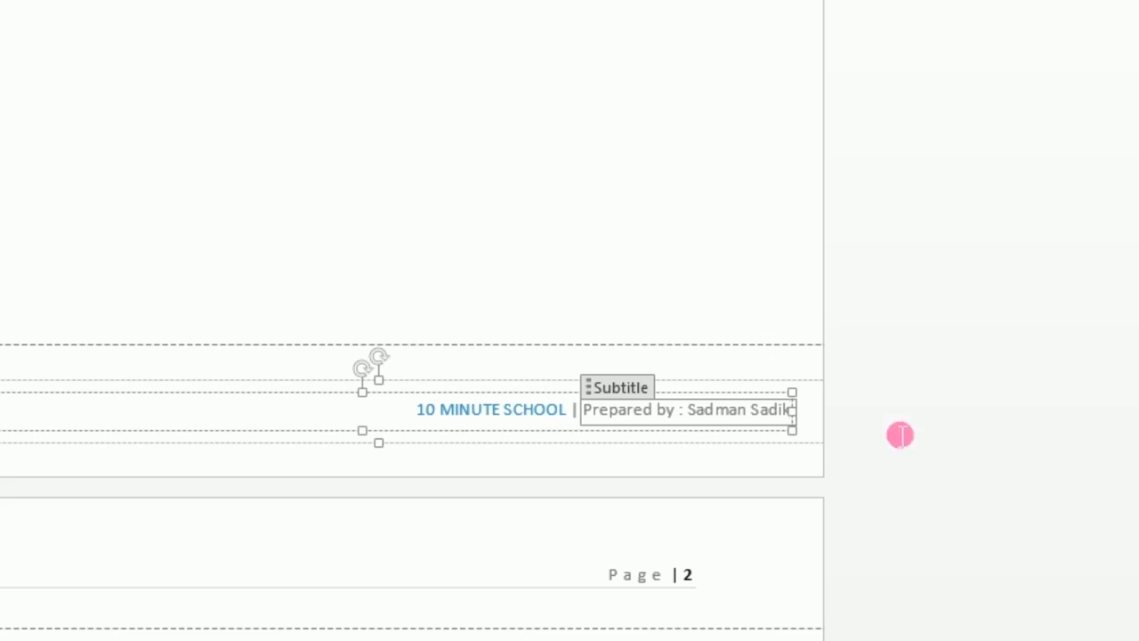
pyautogui.click(722, 425)
pyautogui.press('BackSpace')
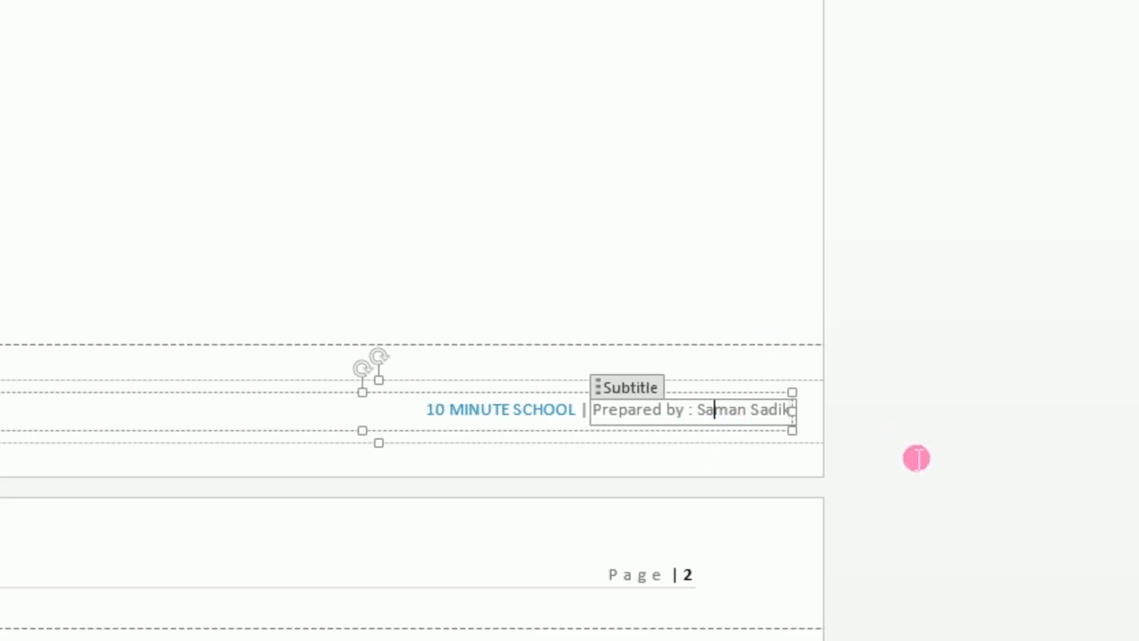
pyautogui.write('d')
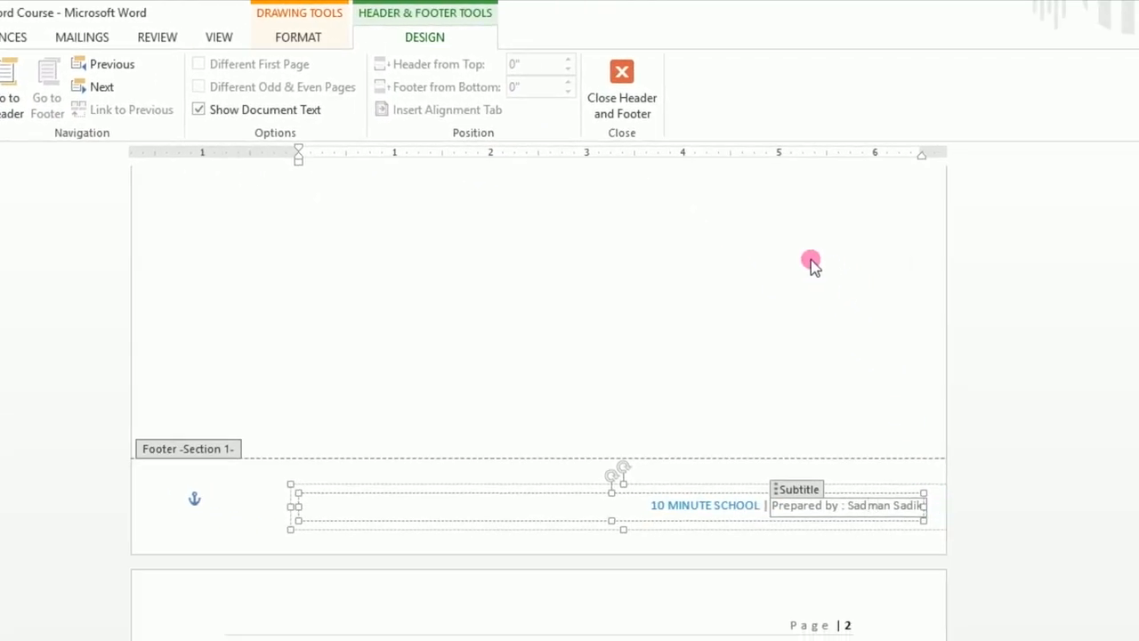
pyautogui.click(621, 84)
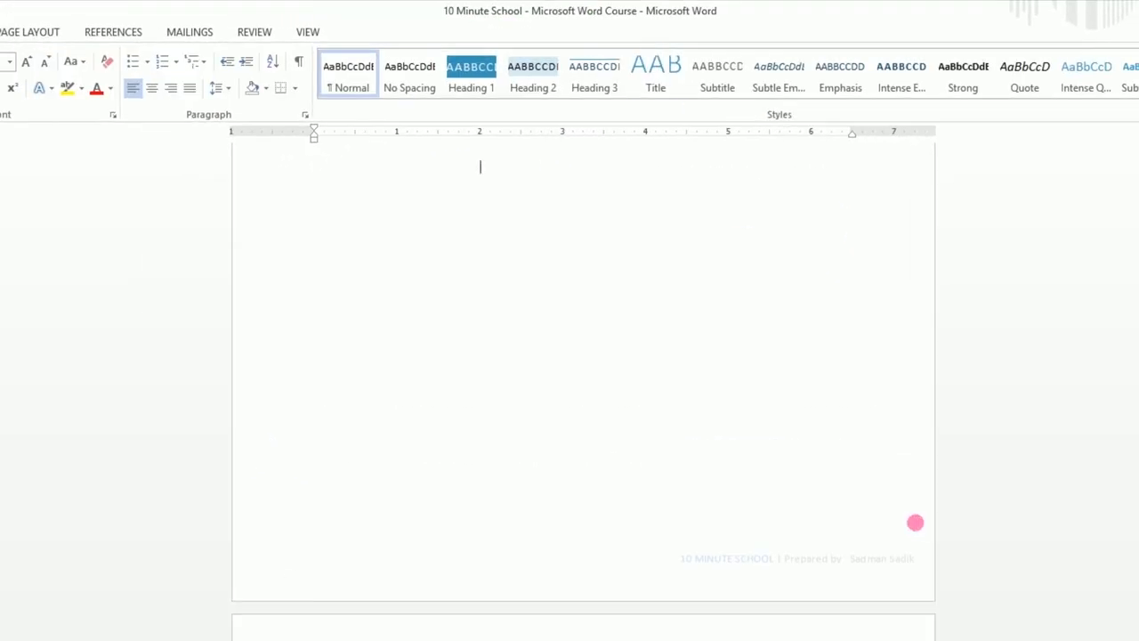
pyautogui.scroll(-15, 918, 520)
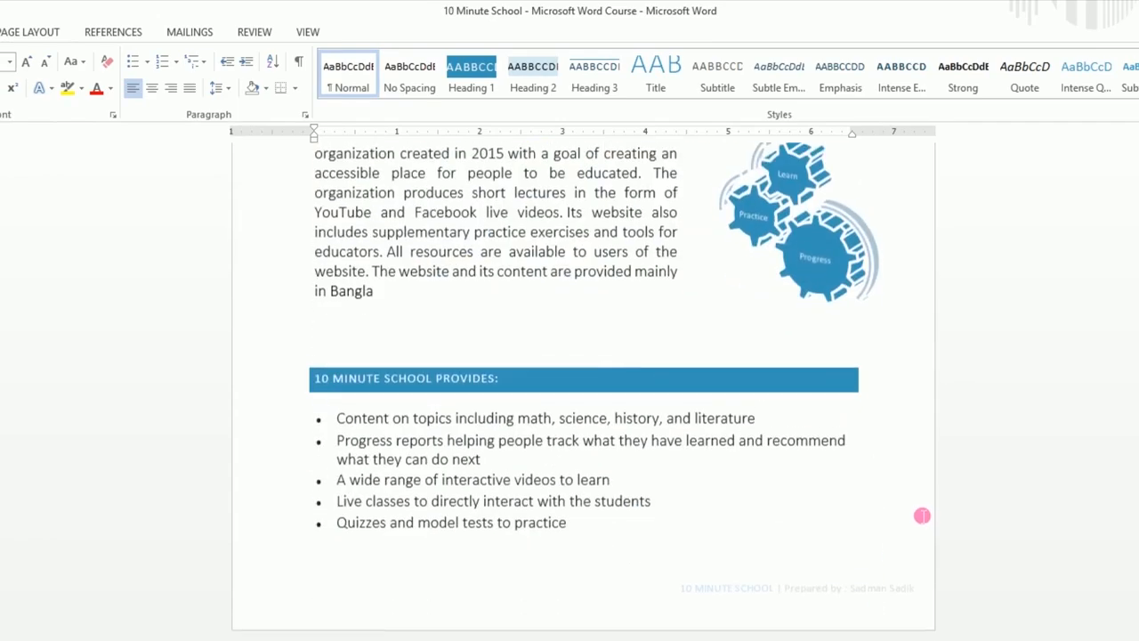
pyautogui.scroll(-8, 920, 505)
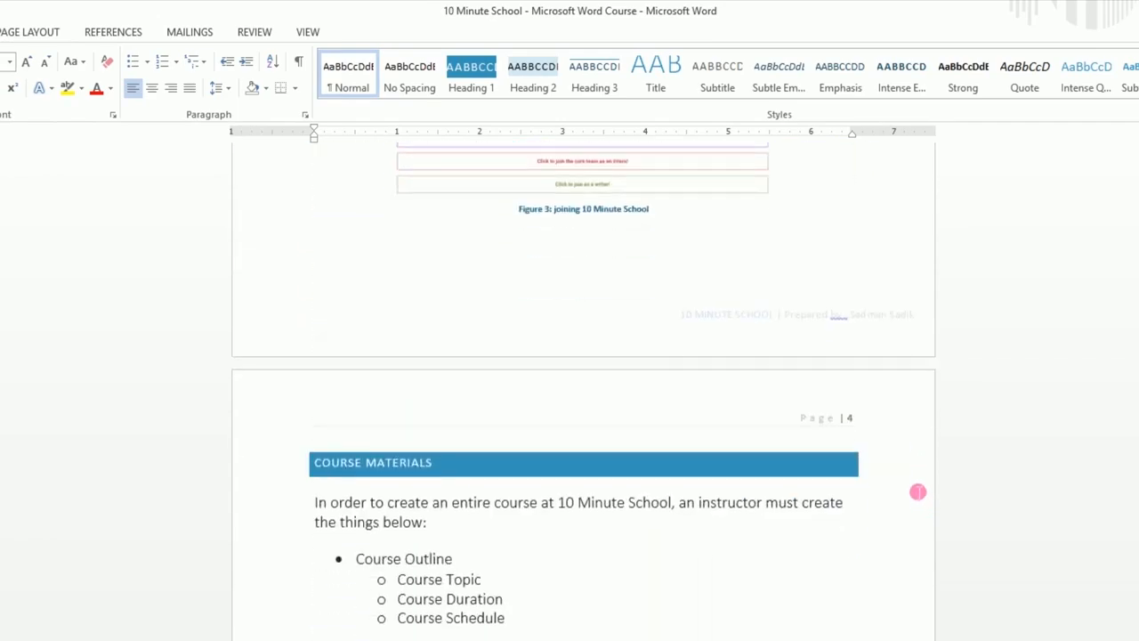
pyautogui.scroll(15, 854, 347)
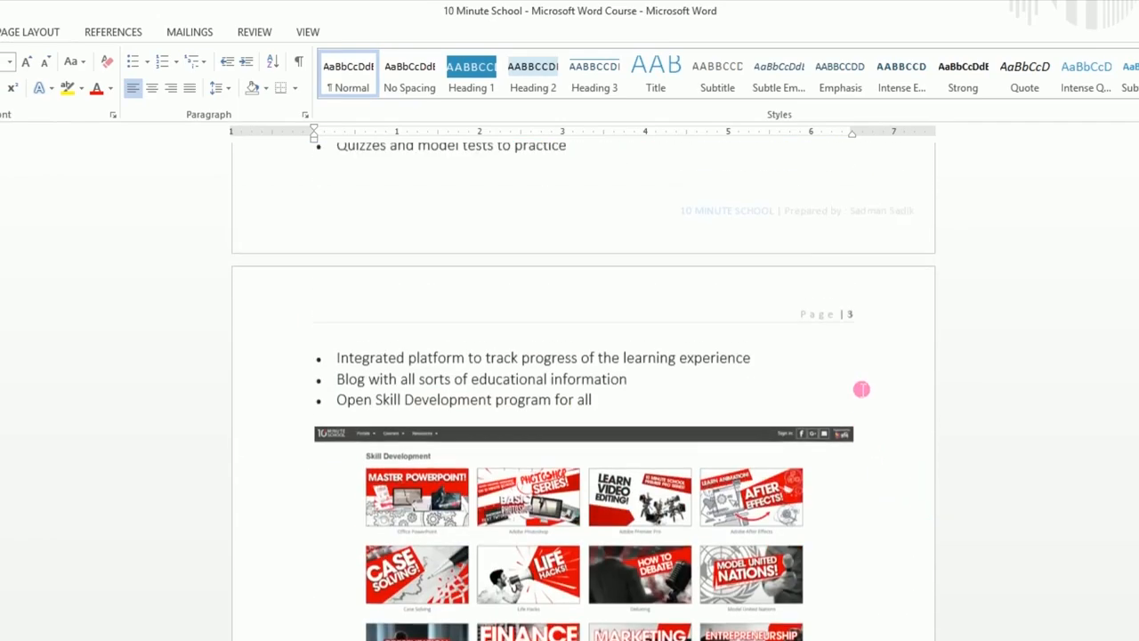
pyautogui.click(834, 221)
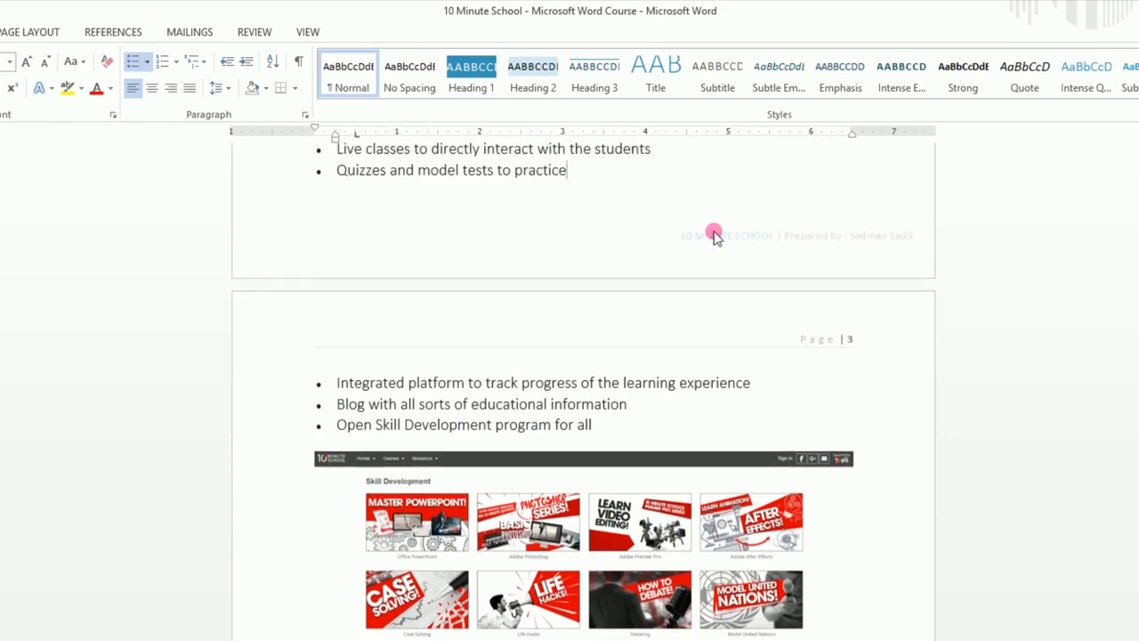
pyautogui.scroll(12, 884, 307)
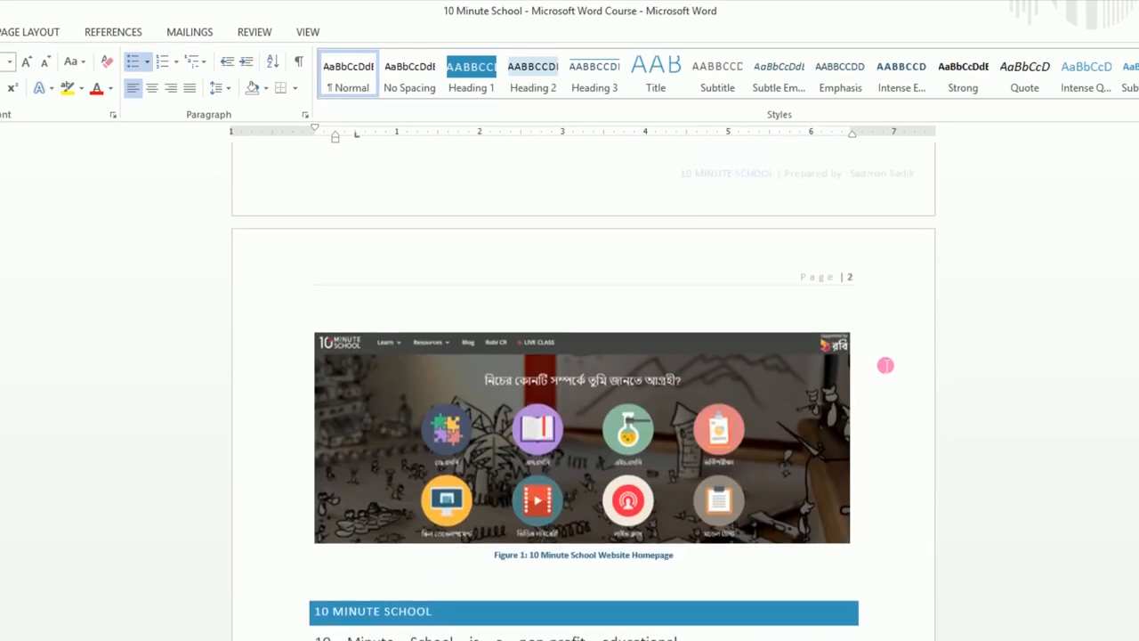
pyautogui.scroll(6, 837, 400)
pyautogui.scroll(-7, 845, 534)
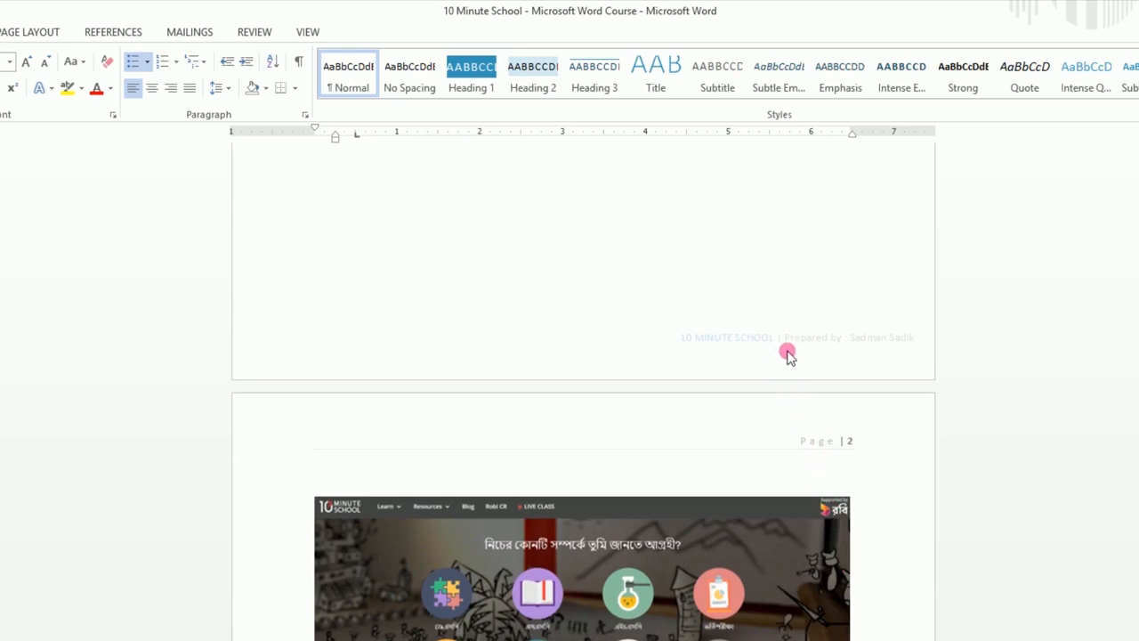
pyautogui.scroll(8, 866, 437)
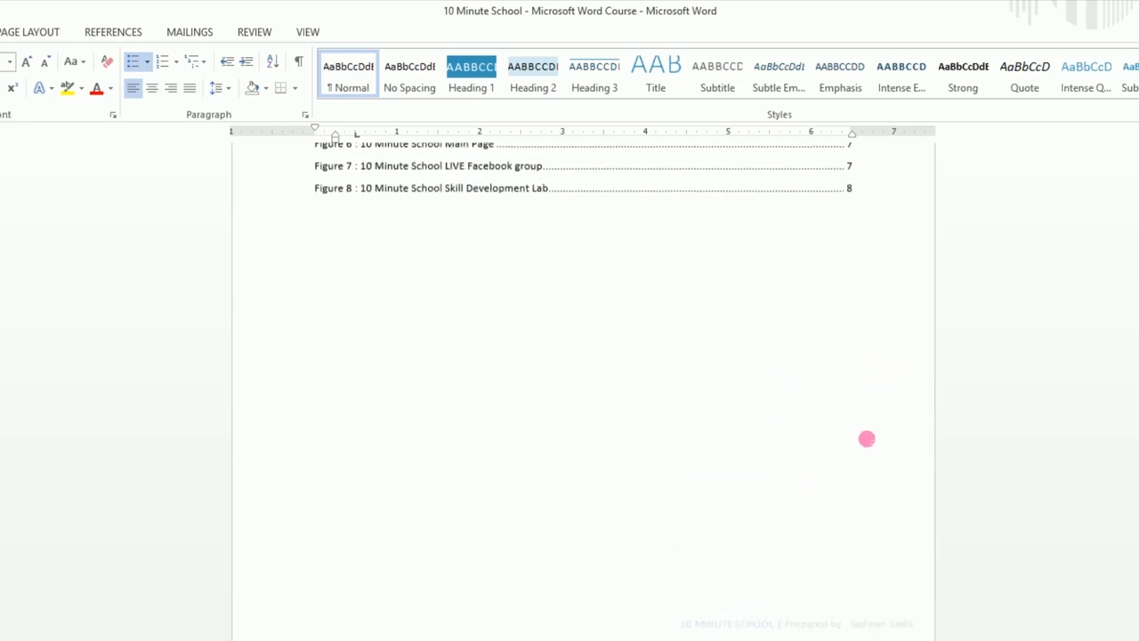
pyautogui.scroll(-10, 848, 445)
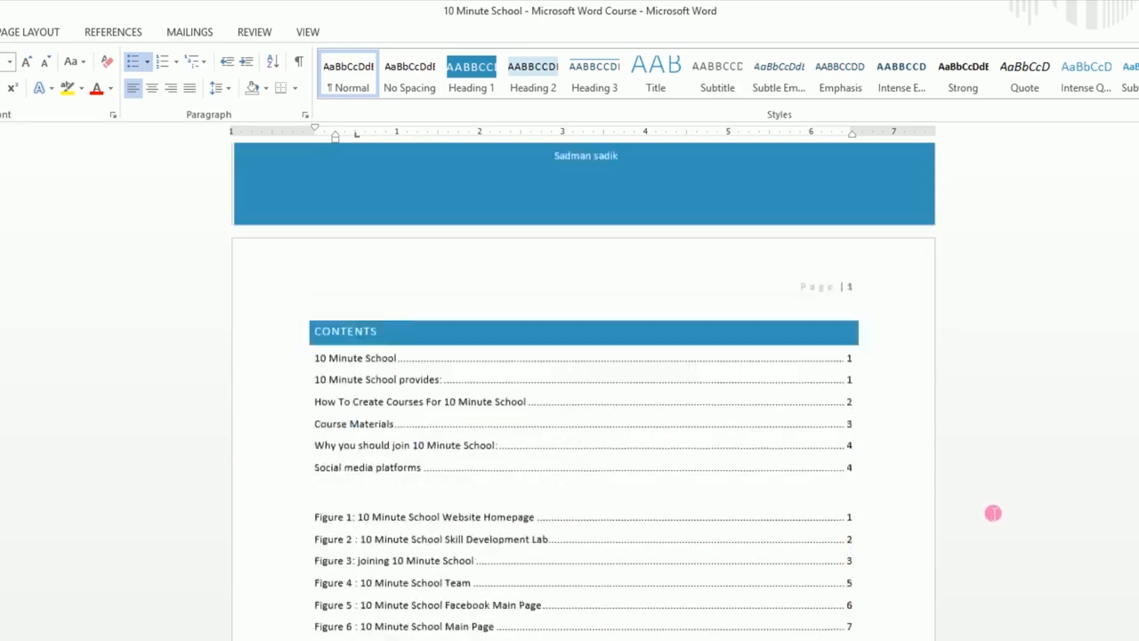
pyautogui.scroll(-4, 737, 524)
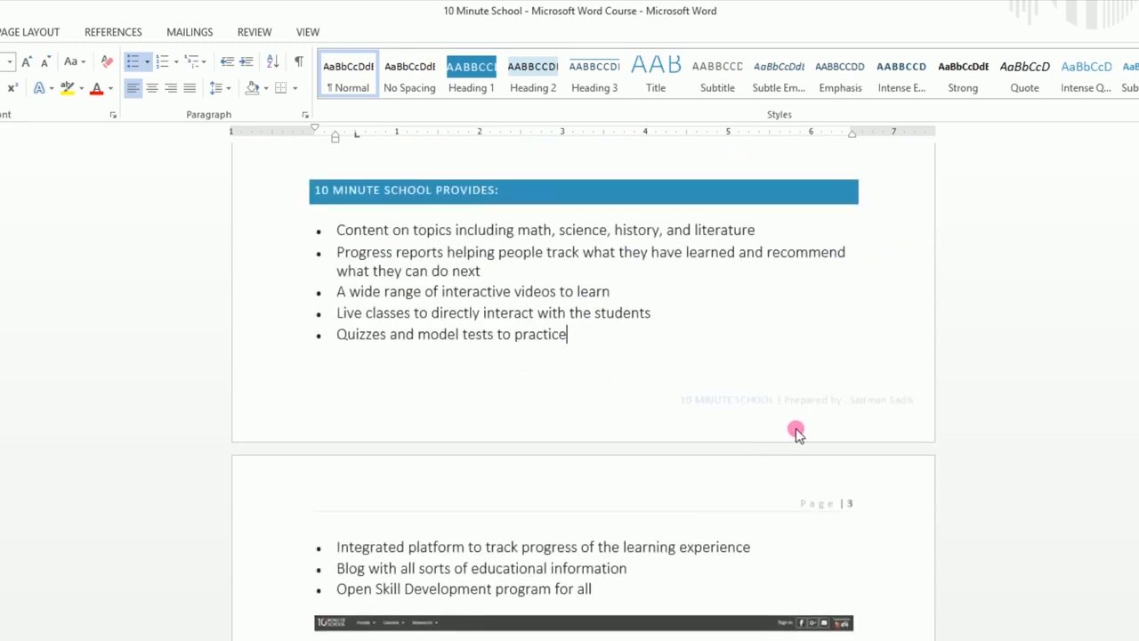
pyautogui.scroll(-12, 796, 430)
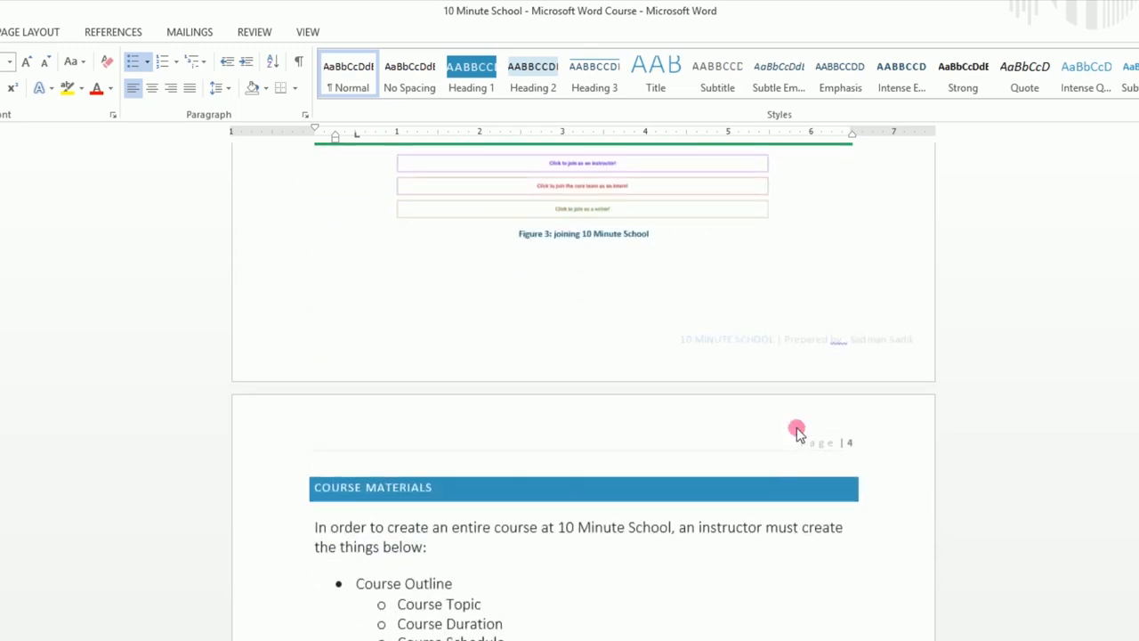
pyautogui.scroll(-10, 798, 432)
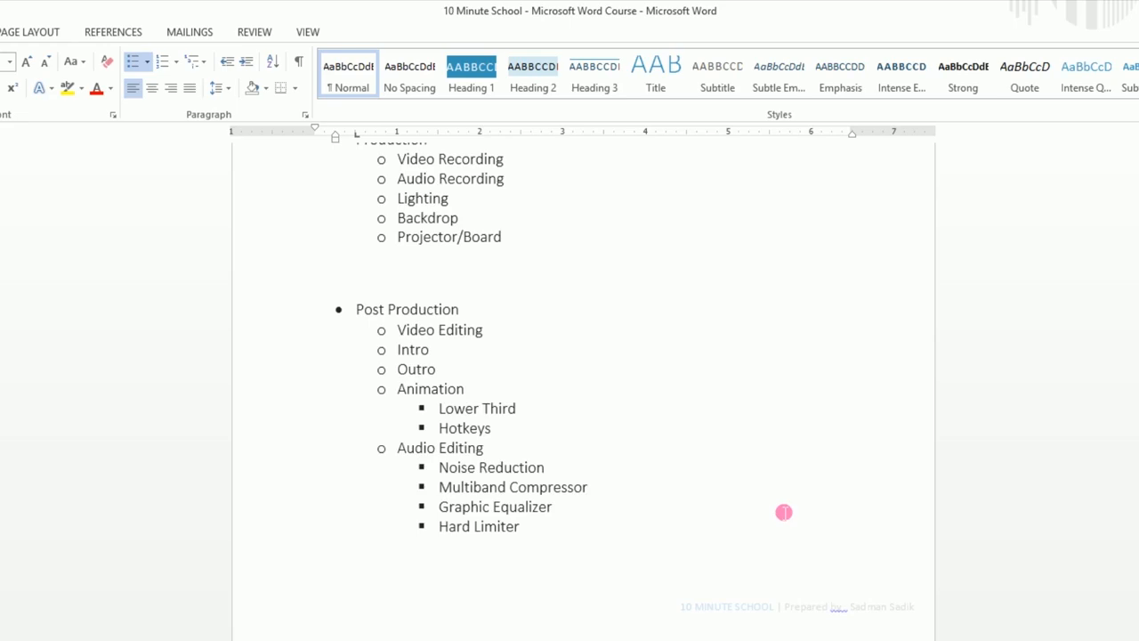
pyautogui.scroll(15, 783, 511)
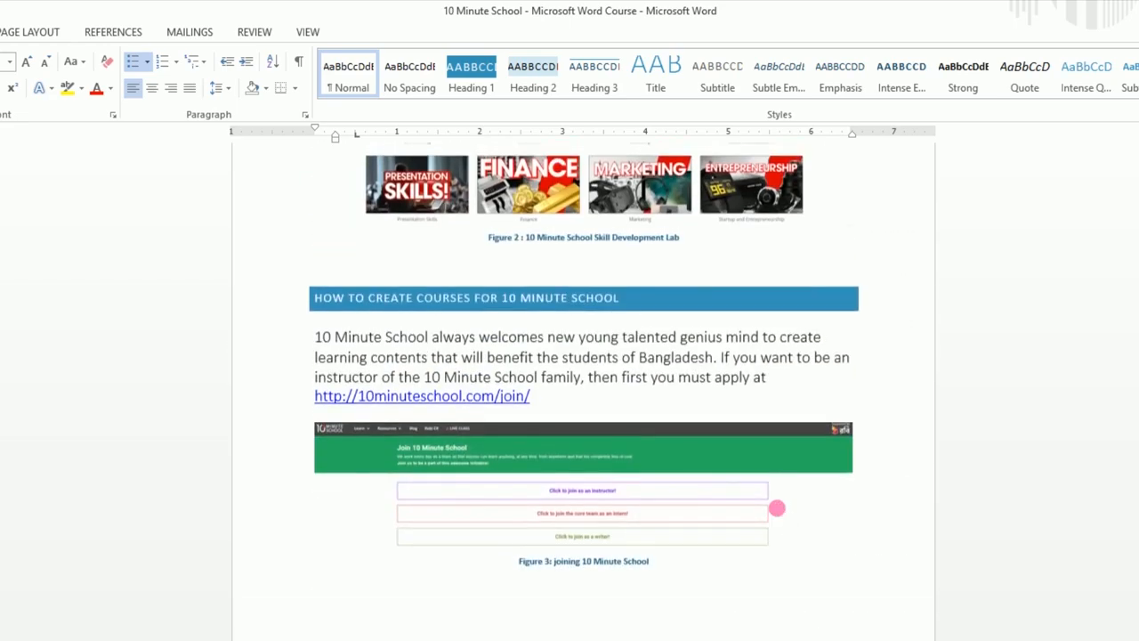
pyautogui.scroll(20, 783, 515)
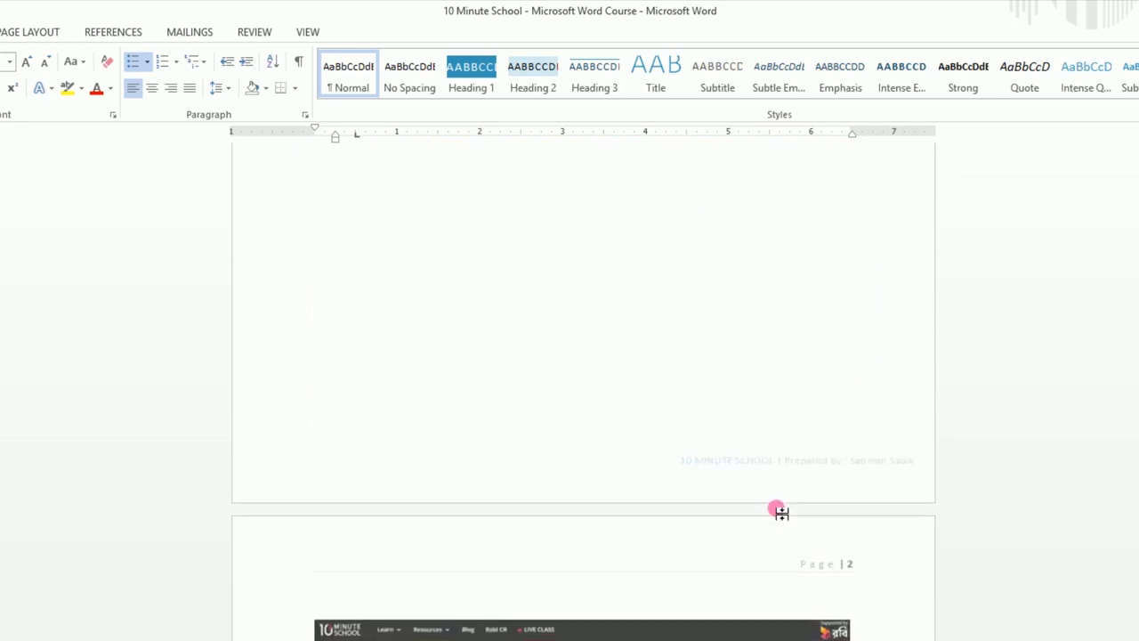
pyautogui.scroll(-10, 780, 516)
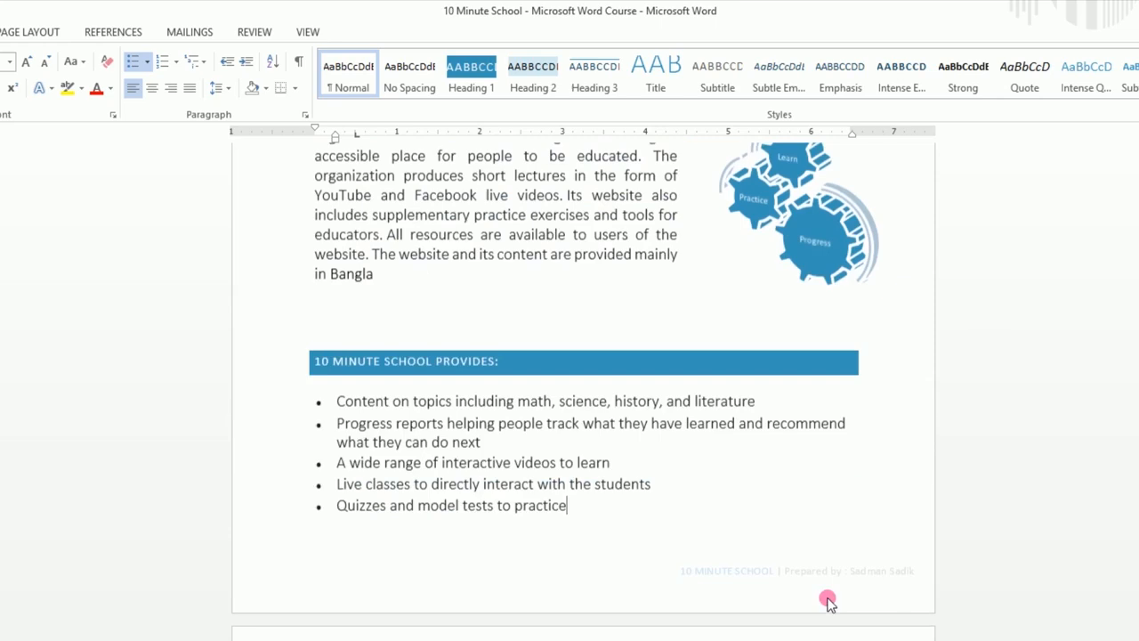
pyautogui.scroll(4, 850, 598)
pyautogui.scroll(10, 851, 596)
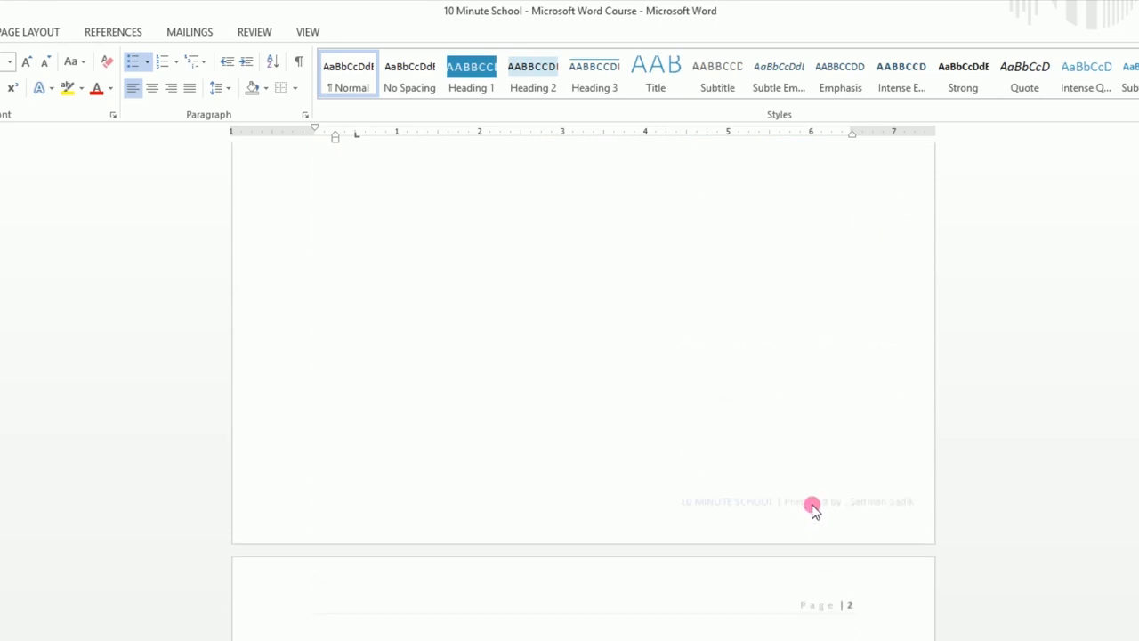
# - Reopen the footer for editing and put the cursor at the left start of the footer line
pyautogui.doubleClick(842, 563)
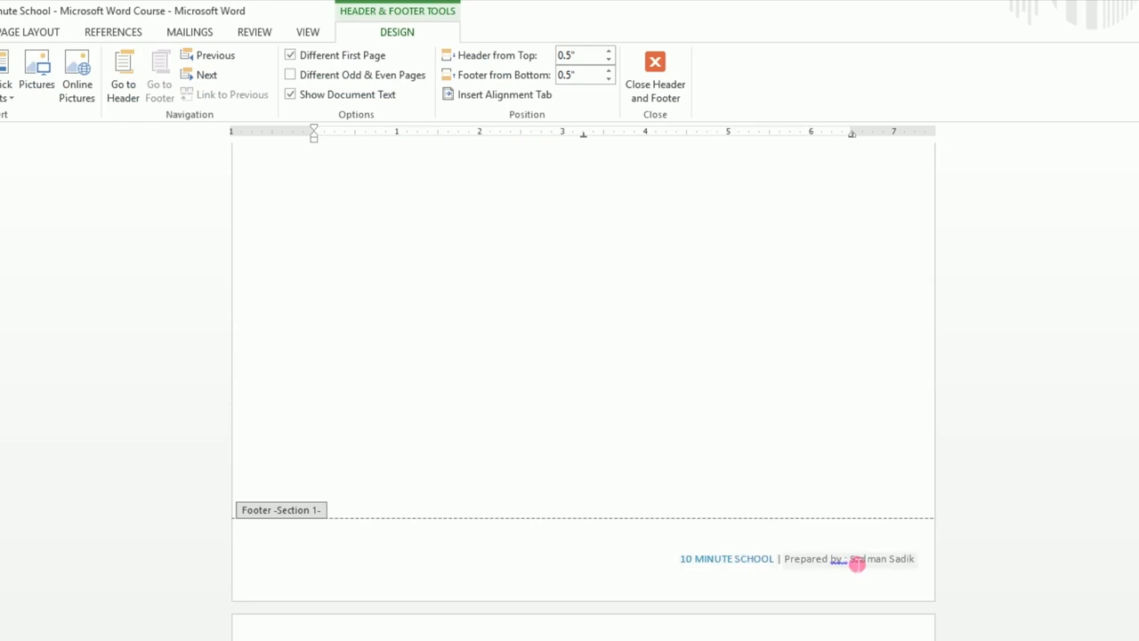
pyautogui.click(843, 560)
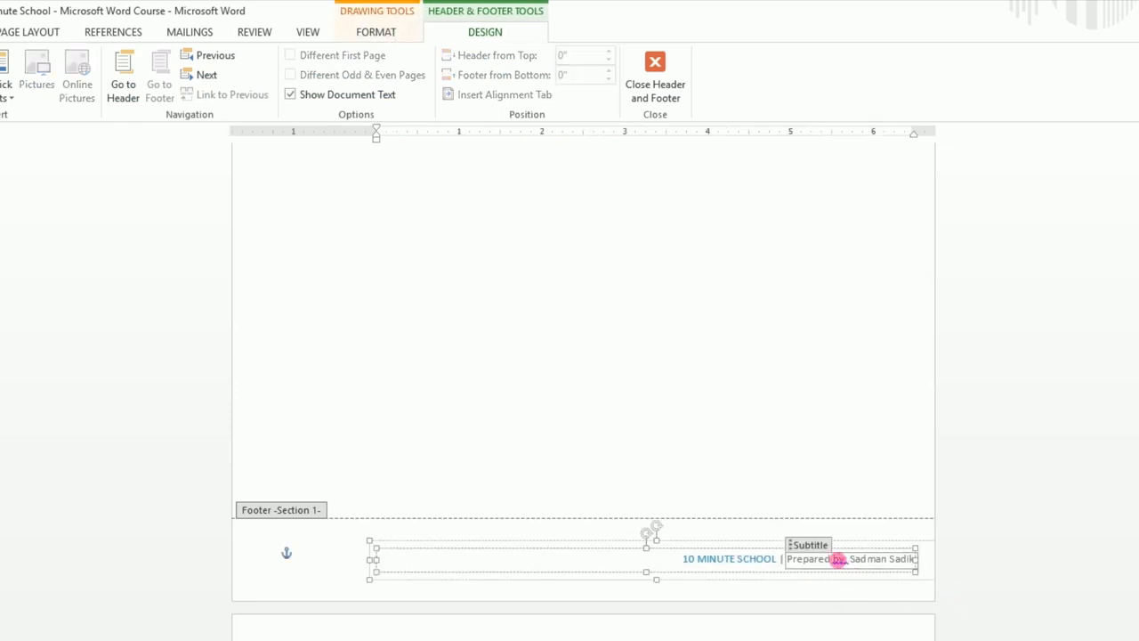
pyautogui.rightClick(838, 559)
pyautogui.click(803, 571)
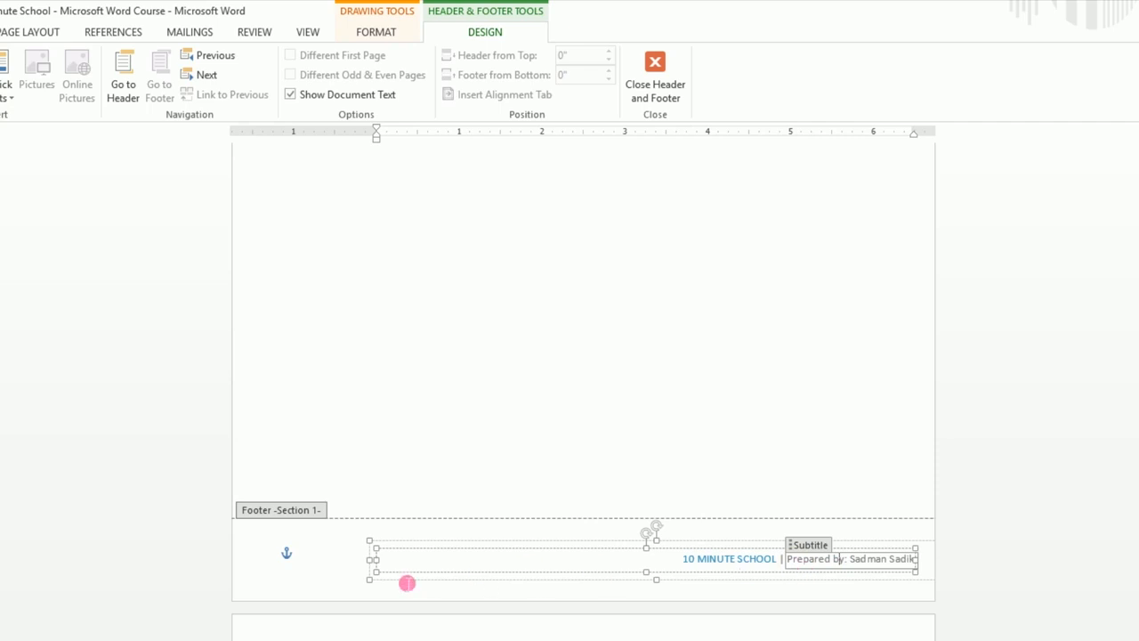
pyautogui.click(407, 582)
pyautogui.click(303, 553)
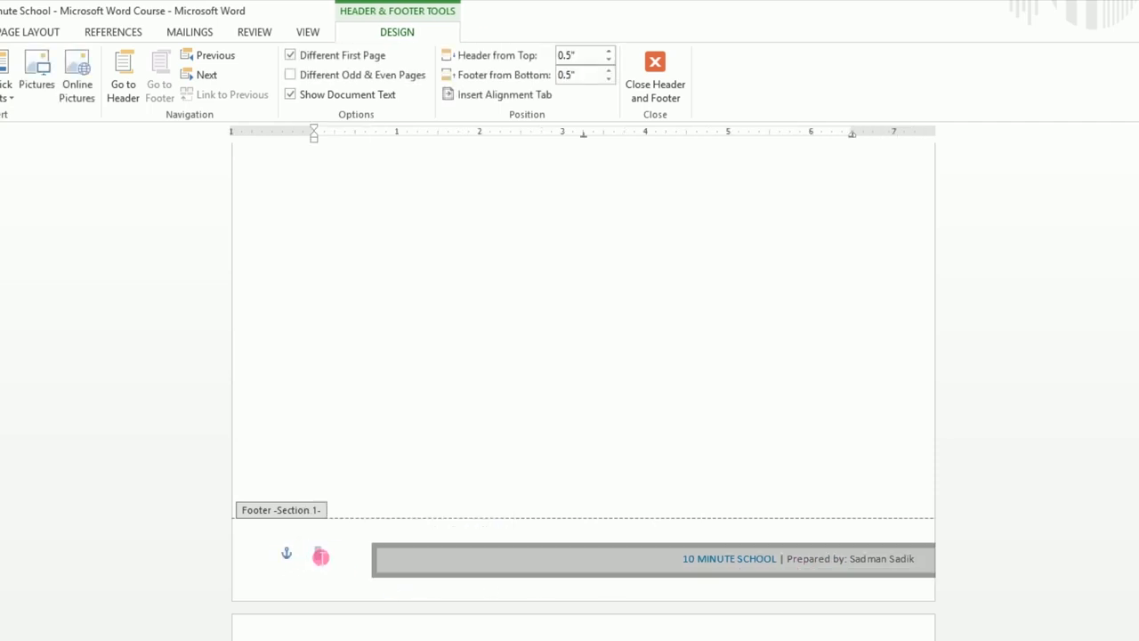
pyautogui.click(323, 557)
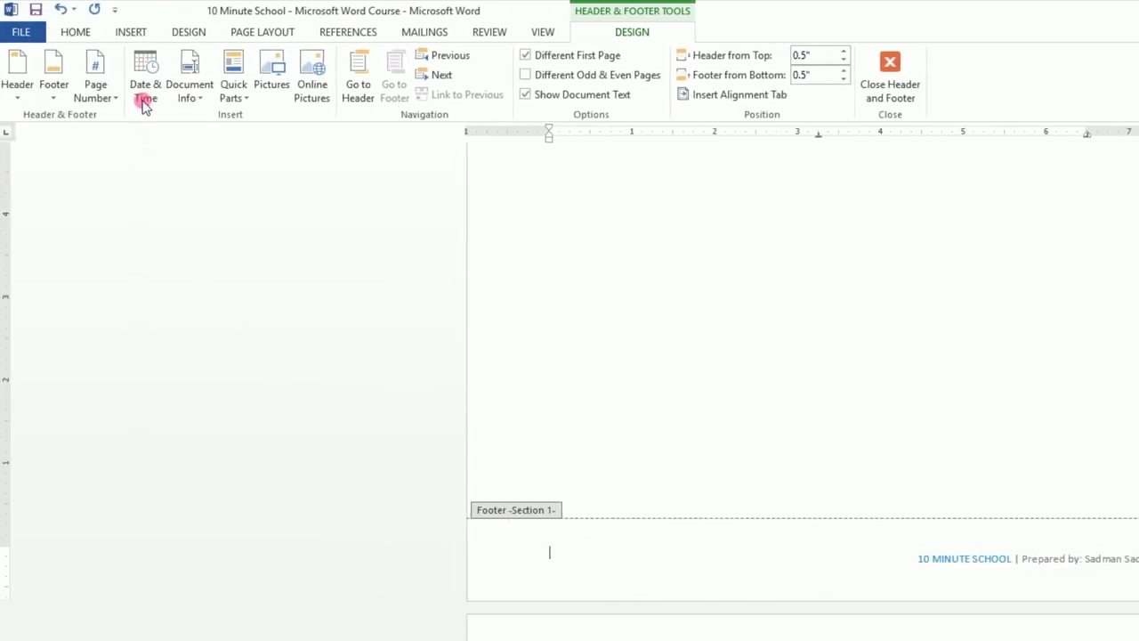
# - Insert an auto-updating date formatted 'Tuesday, March 7, 2017' at the left of the footer
pyautogui.click(178, 96)
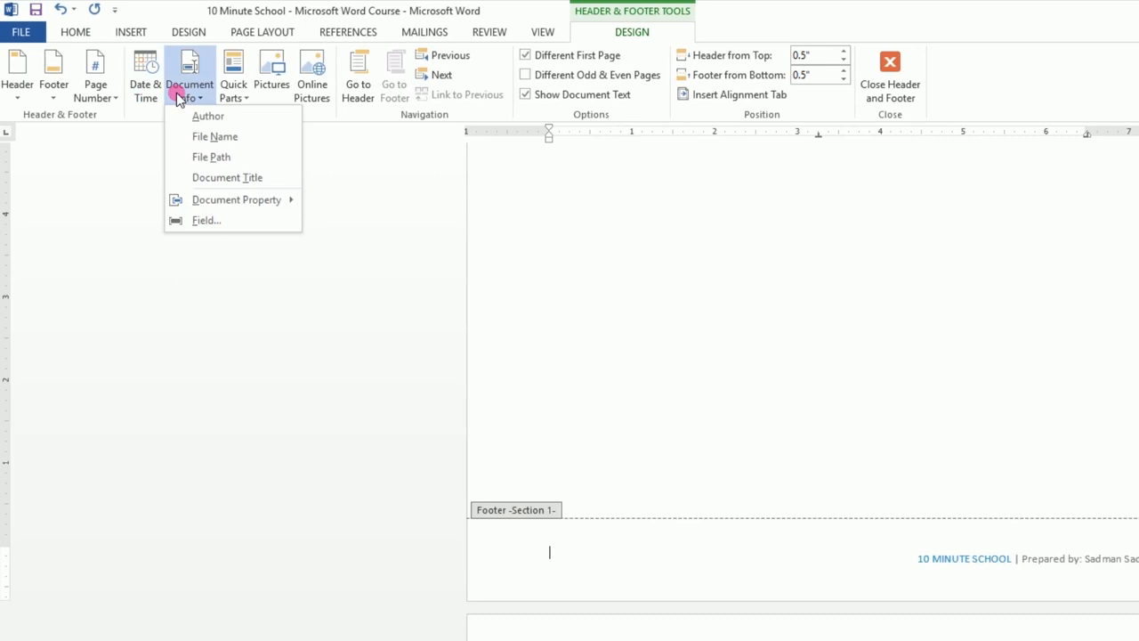
pyautogui.click(149, 81)
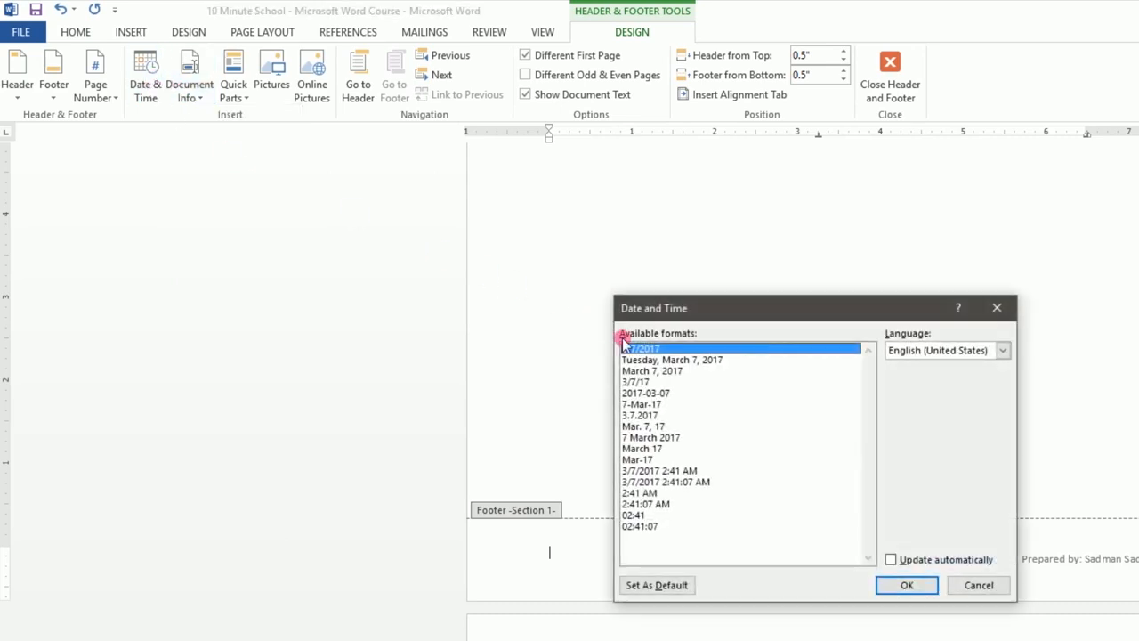
pyautogui.click(698, 360)
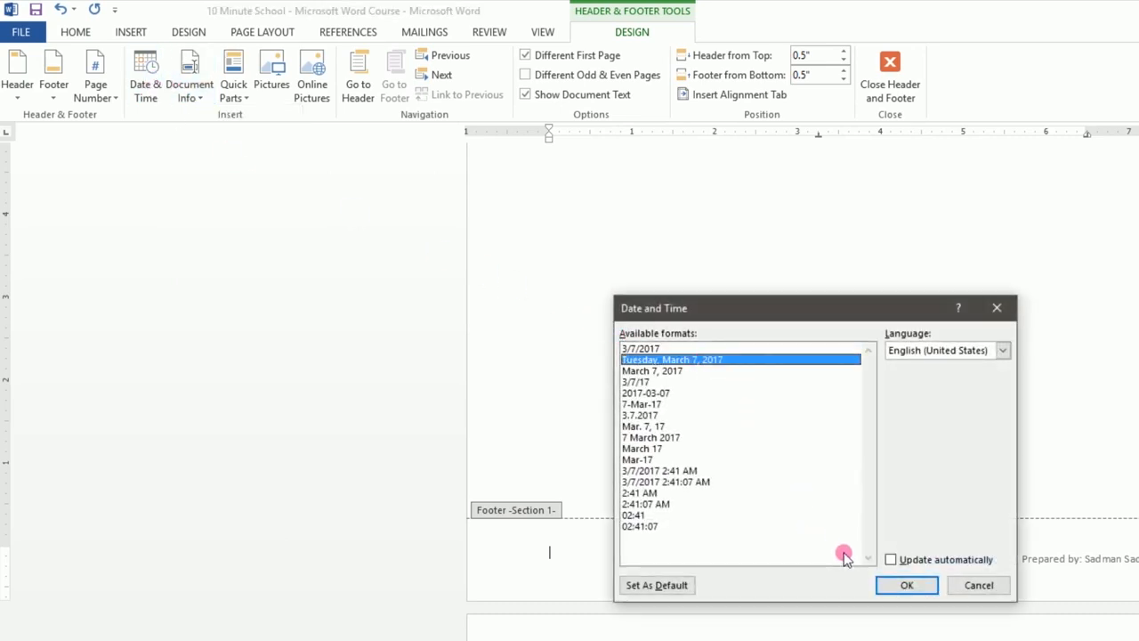
pyautogui.click(904, 586)
pyautogui.click(743, 574)
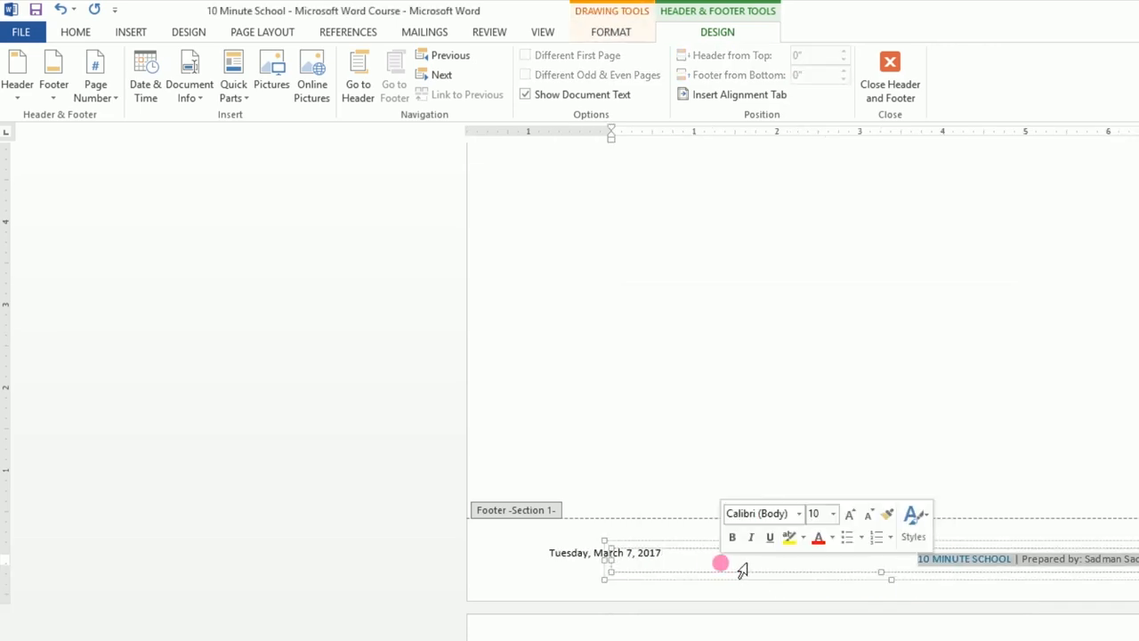
pyautogui.click(750, 435)
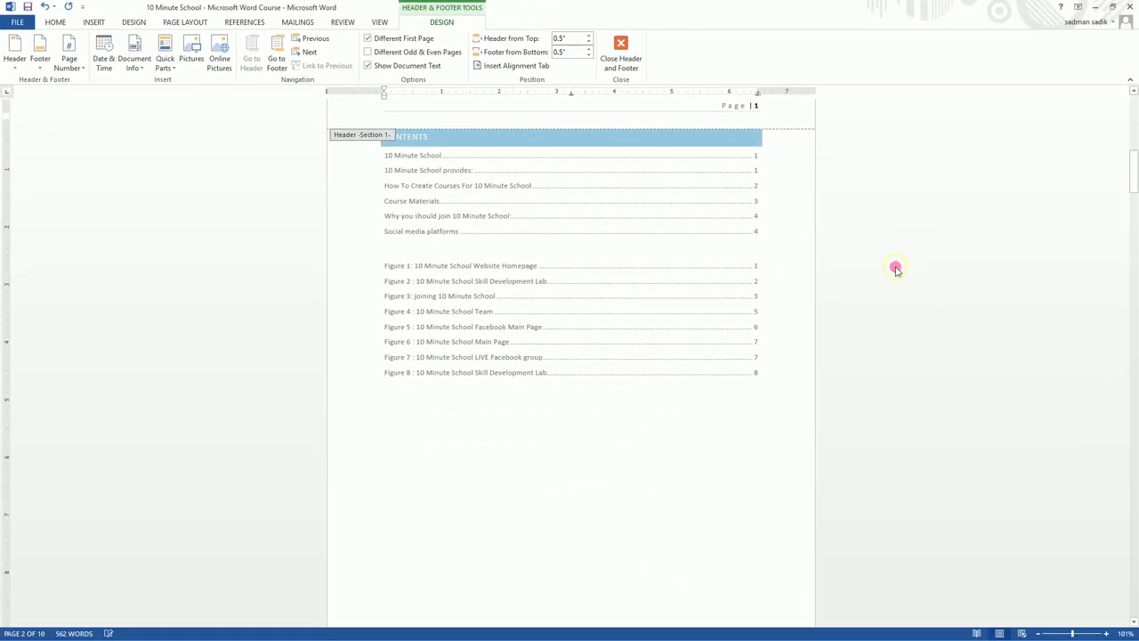
# - Exit the footer, check the dated footers across pages, and return to the body text
pyautogui.doubleClick(896, 270)
pyautogui.scroll(-6, 724, 273)
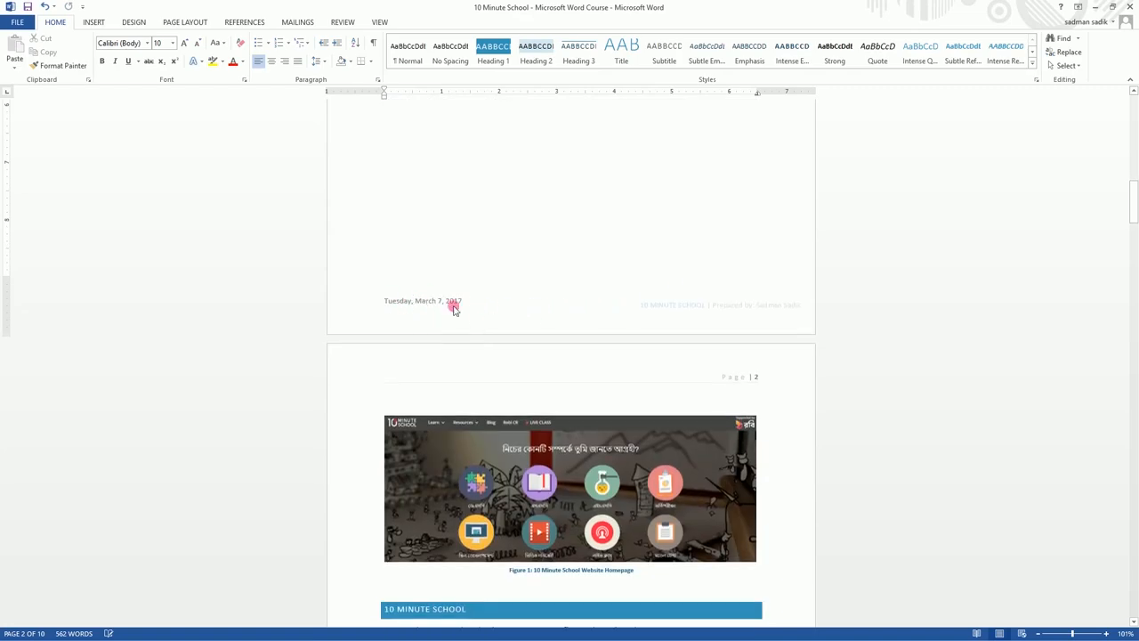
pyautogui.scroll(-5, 771, 305)
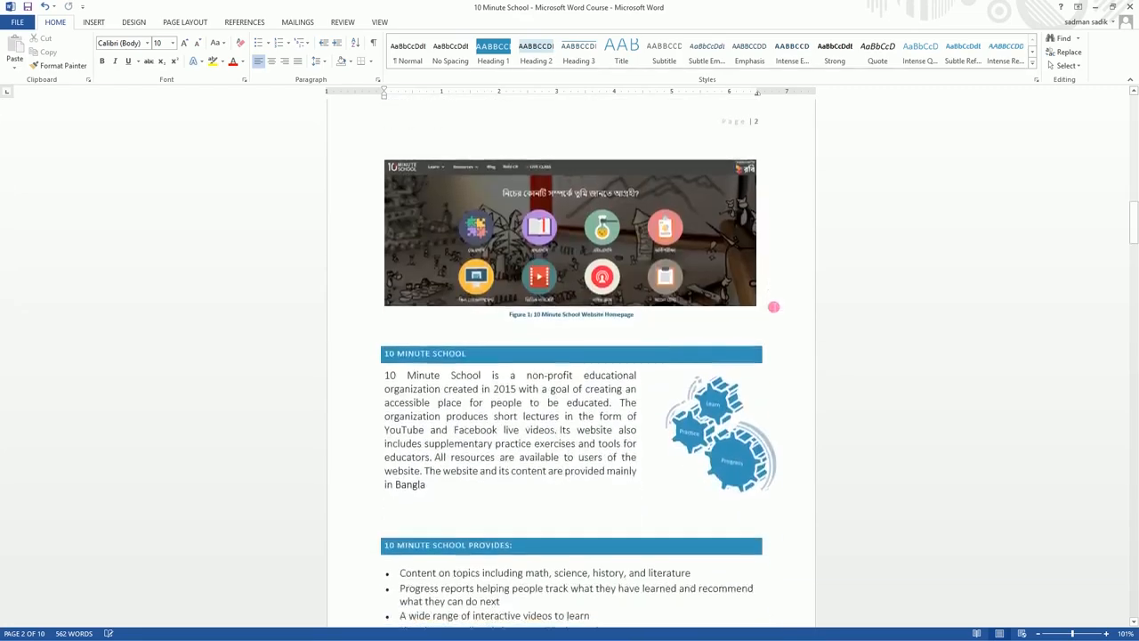
pyautogui.scroll(8, 771, 306)
pyautogui.scroll(10, 773, 305)
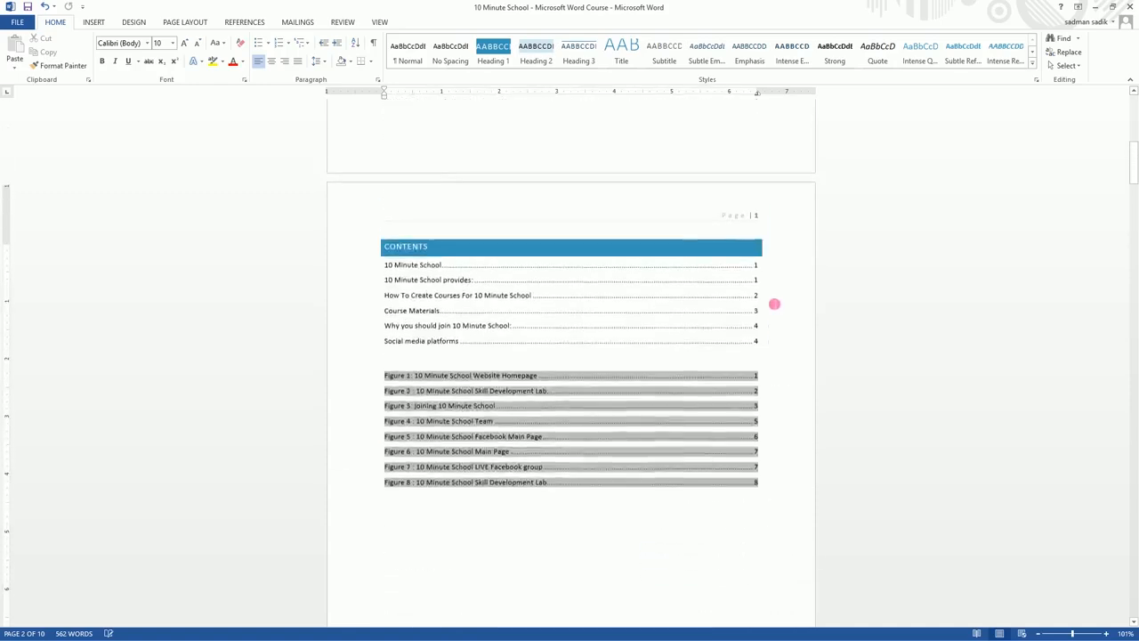
pyautogui.scroll(-5, 774, 307)
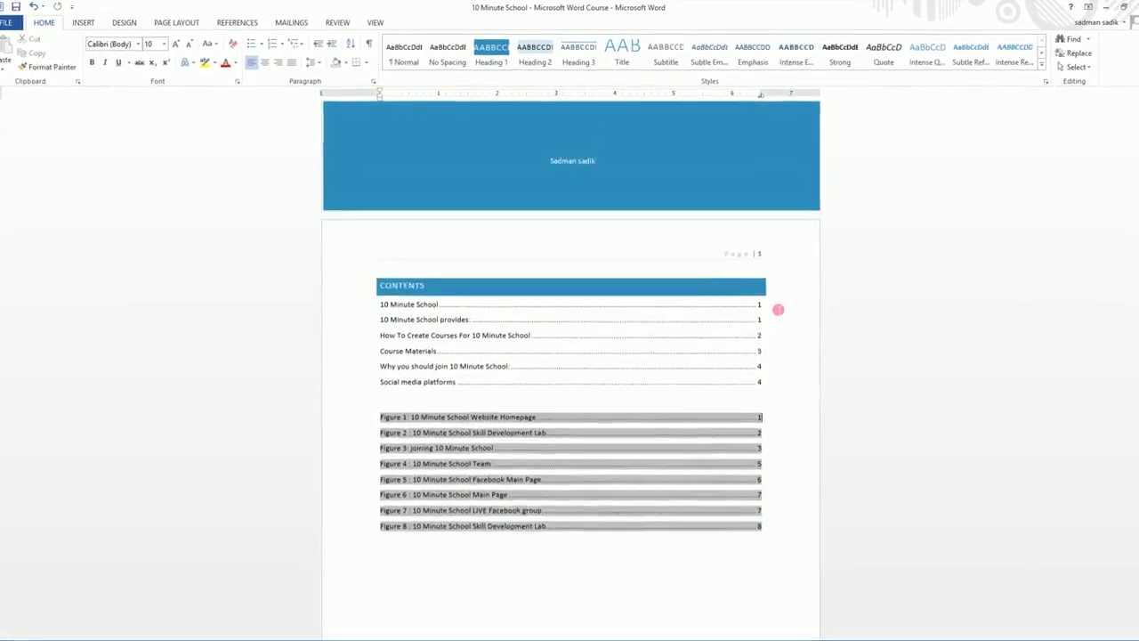
pyautogui.scroll(-10, 778, 310)
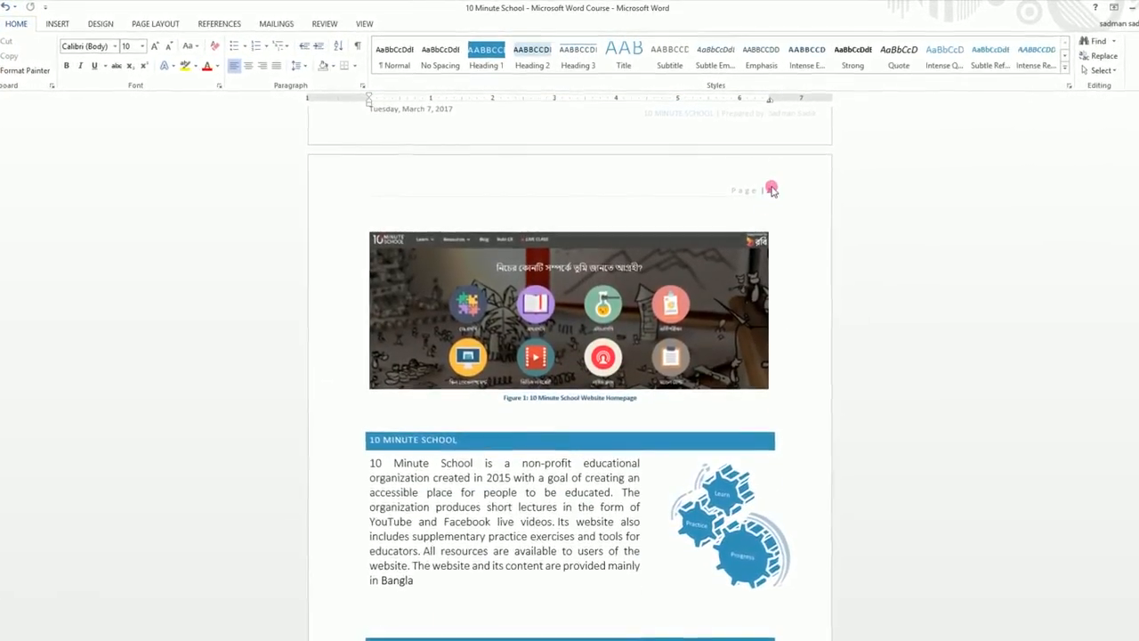
pyautogui.scroll(-5, 766, 209)
pyautogui.scroll(-10, 772, 222)
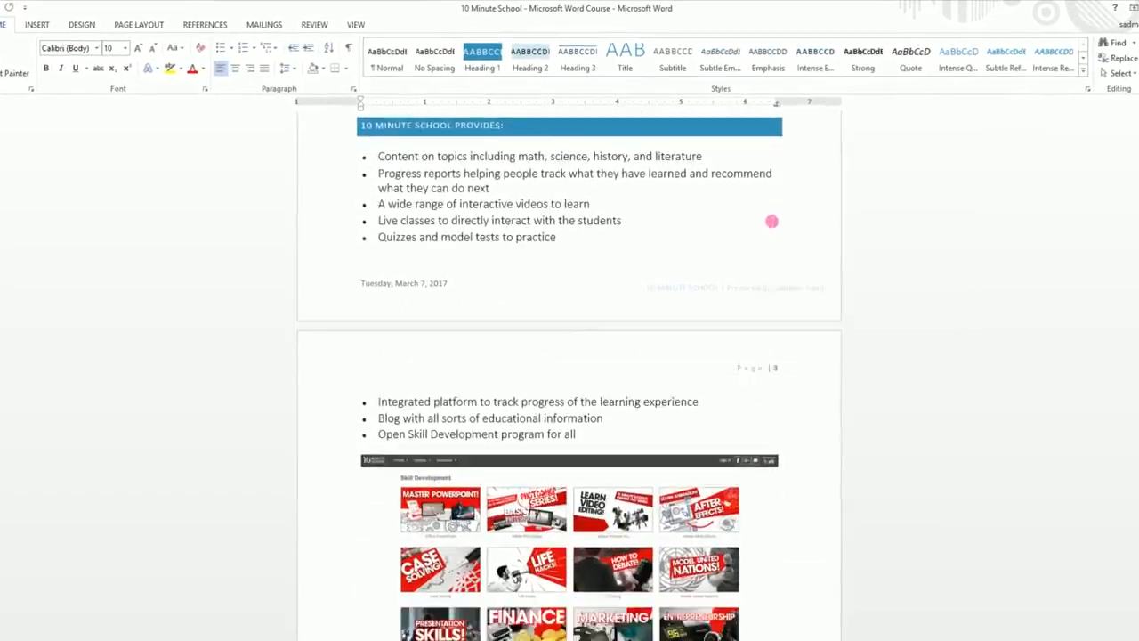
pyautogui.scroll(6, 766, 409)
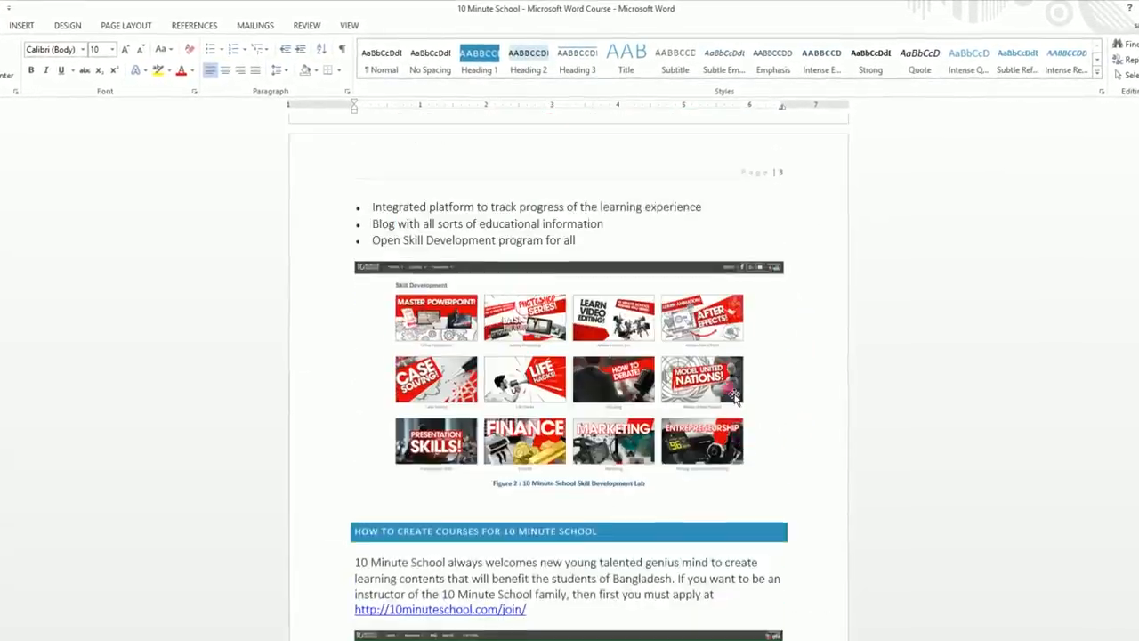
pyautogui.scroll(15, 676, 366)
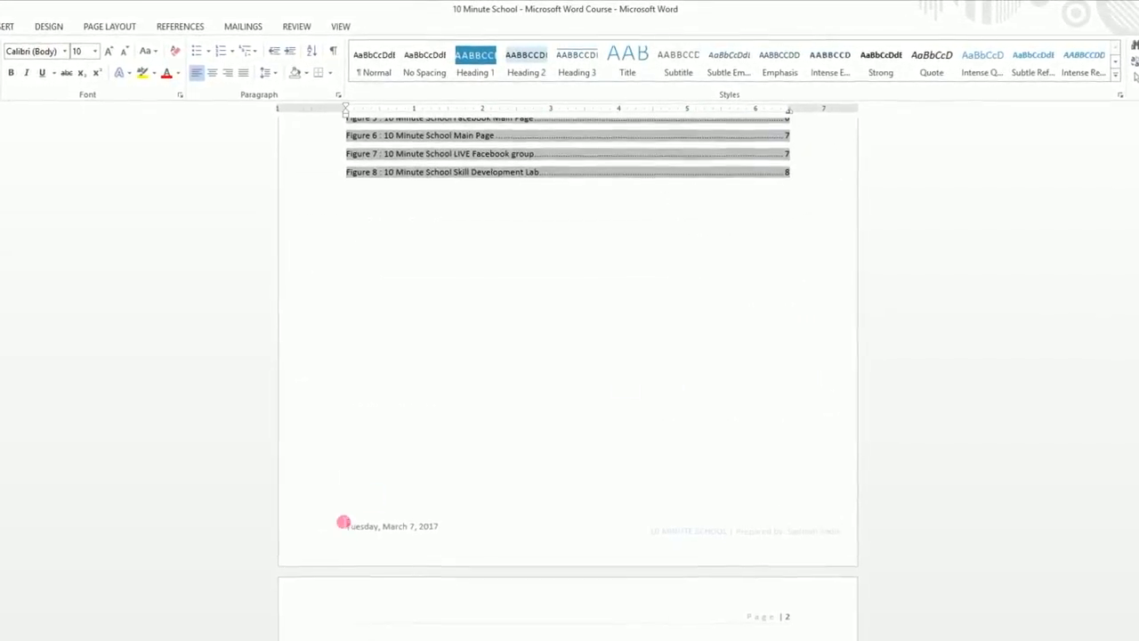
pyautogui.click(756, 540)
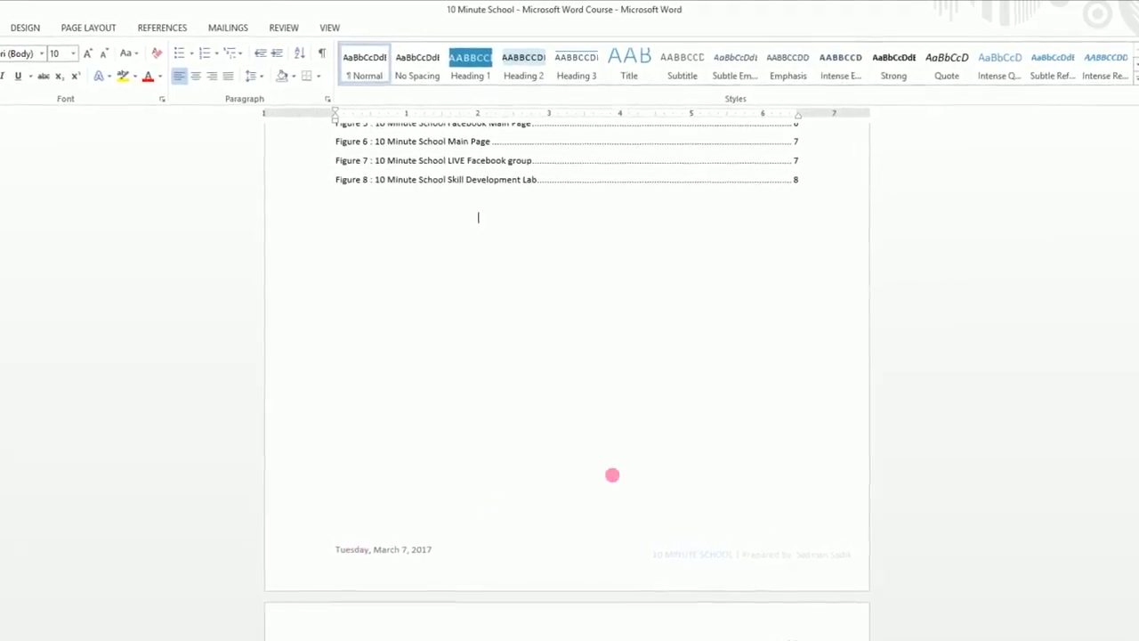